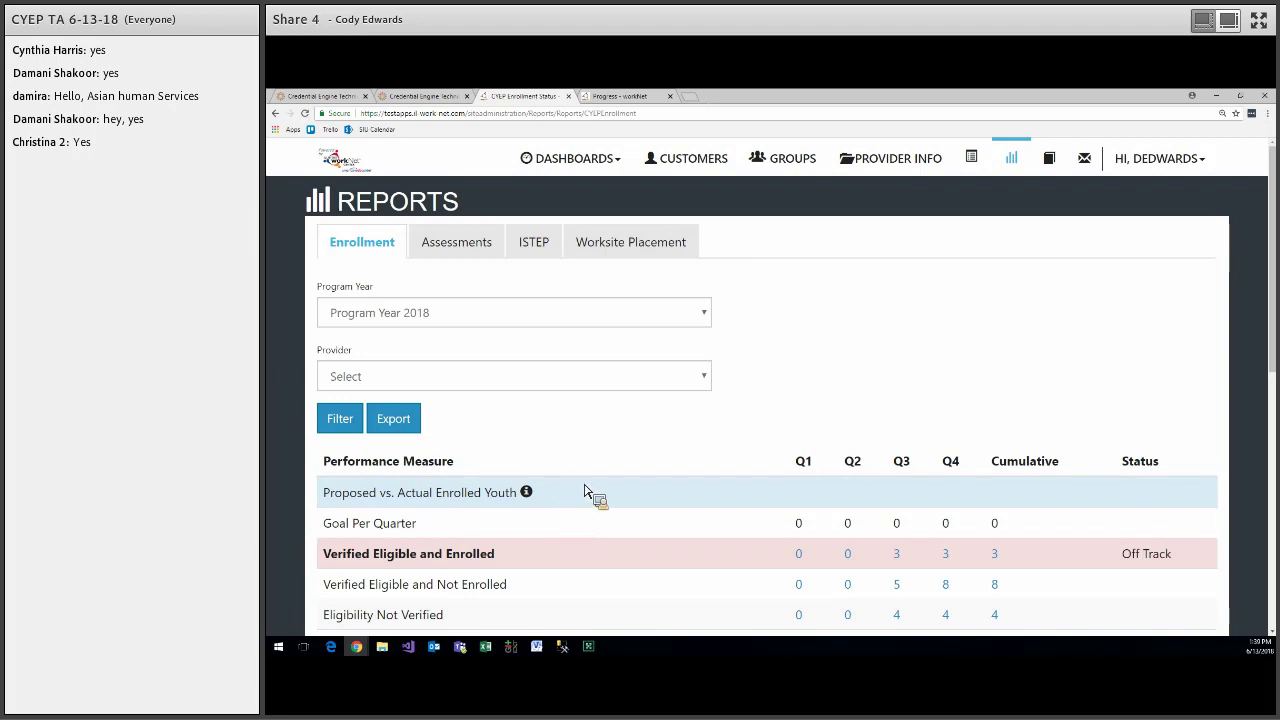
Show the Proposed vs. Actual Enrolled Youth explanation on the 2018 Enrollment report
{"action": "left_click", "coordinate": [526, 492]}
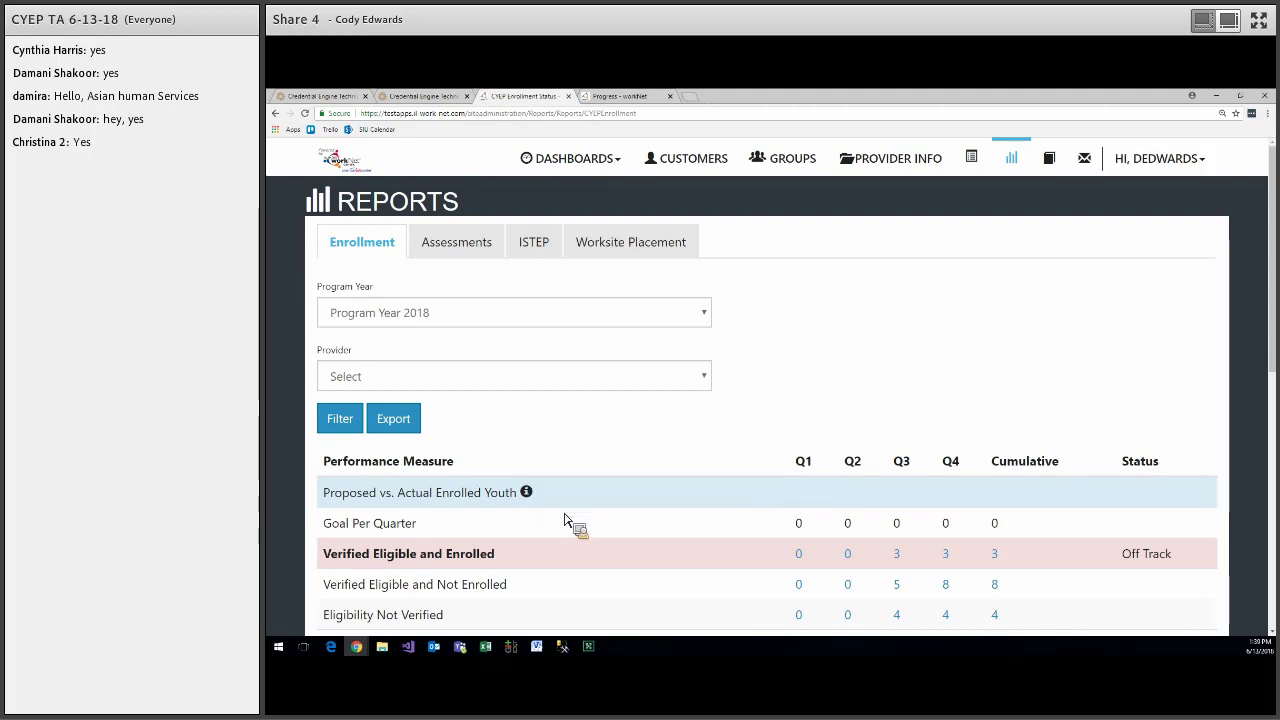
{"action": "scroll", "coordinate": [565, 520], "scroll_direction": "down", "scroll_amount": 3}
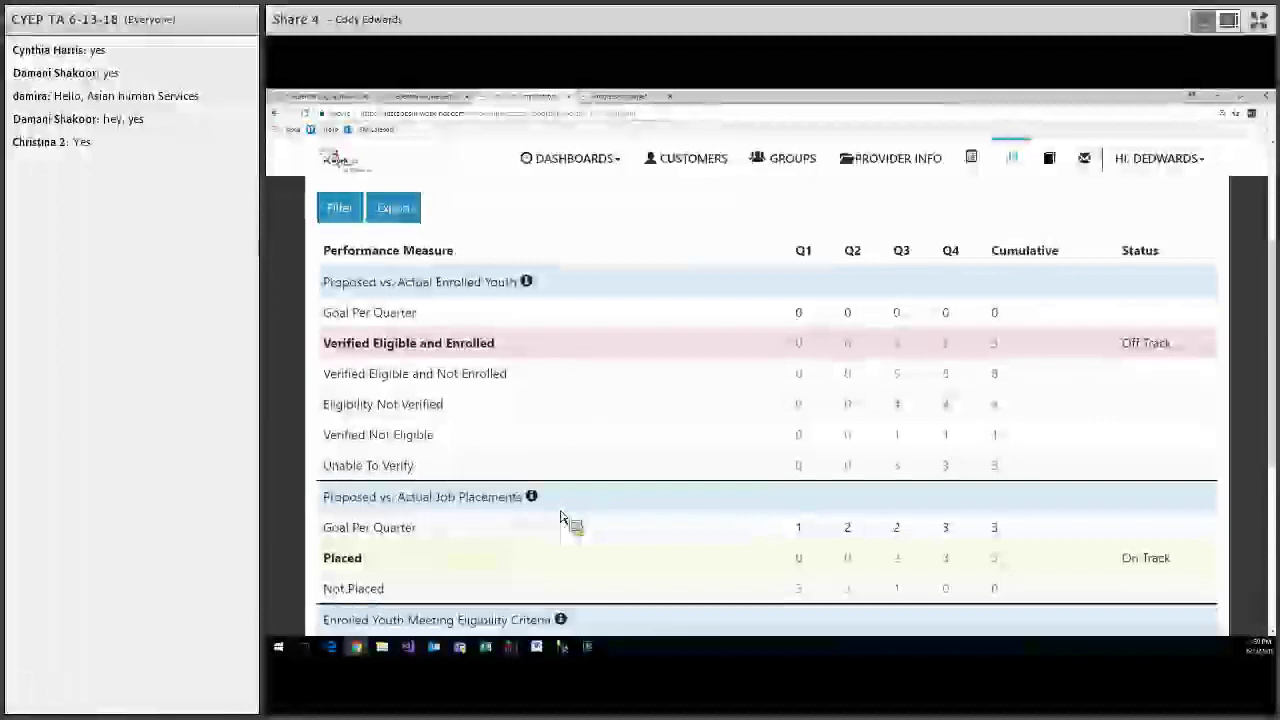
{"action": "mouse_move", "coordinate": [563, 521]}
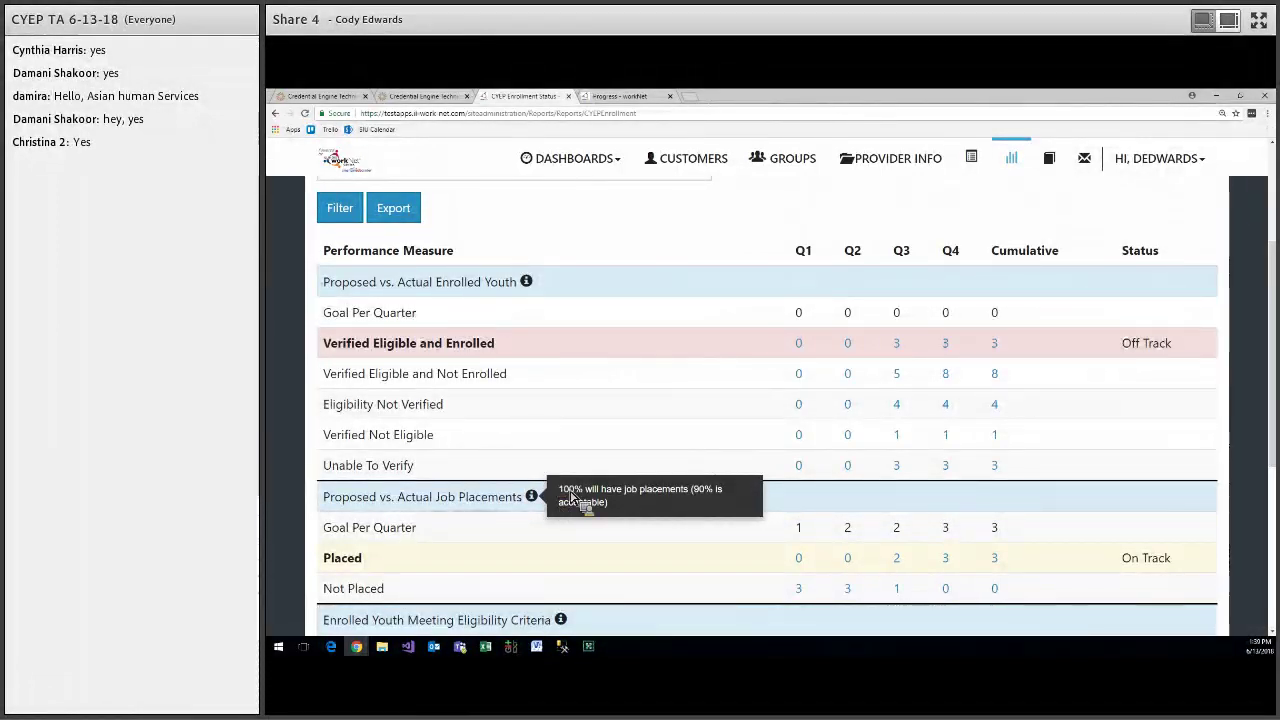
{"action": "scroll", "coordinate": [534, 463], "scroll_direction": "down", "scroll_amount": 1}
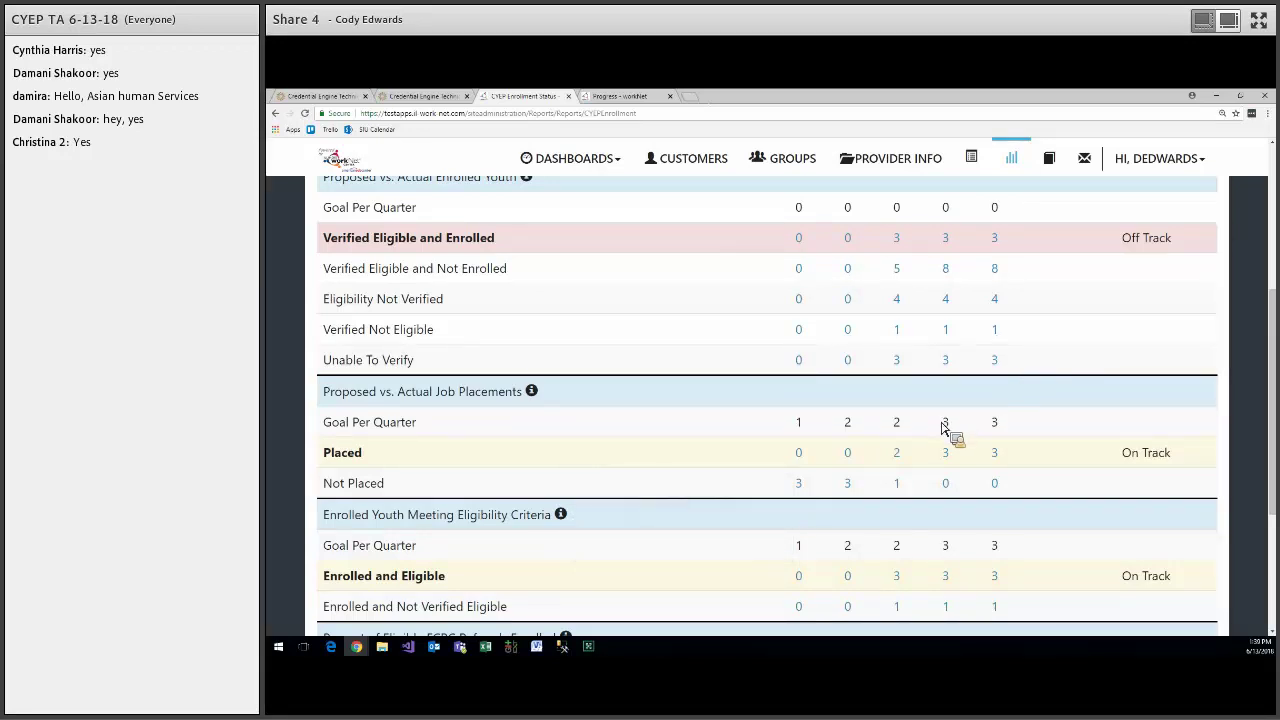
{"action": "scroll", "coordinate": [934, 451], "scroll_direction": "up", "scroll_amount": 2}
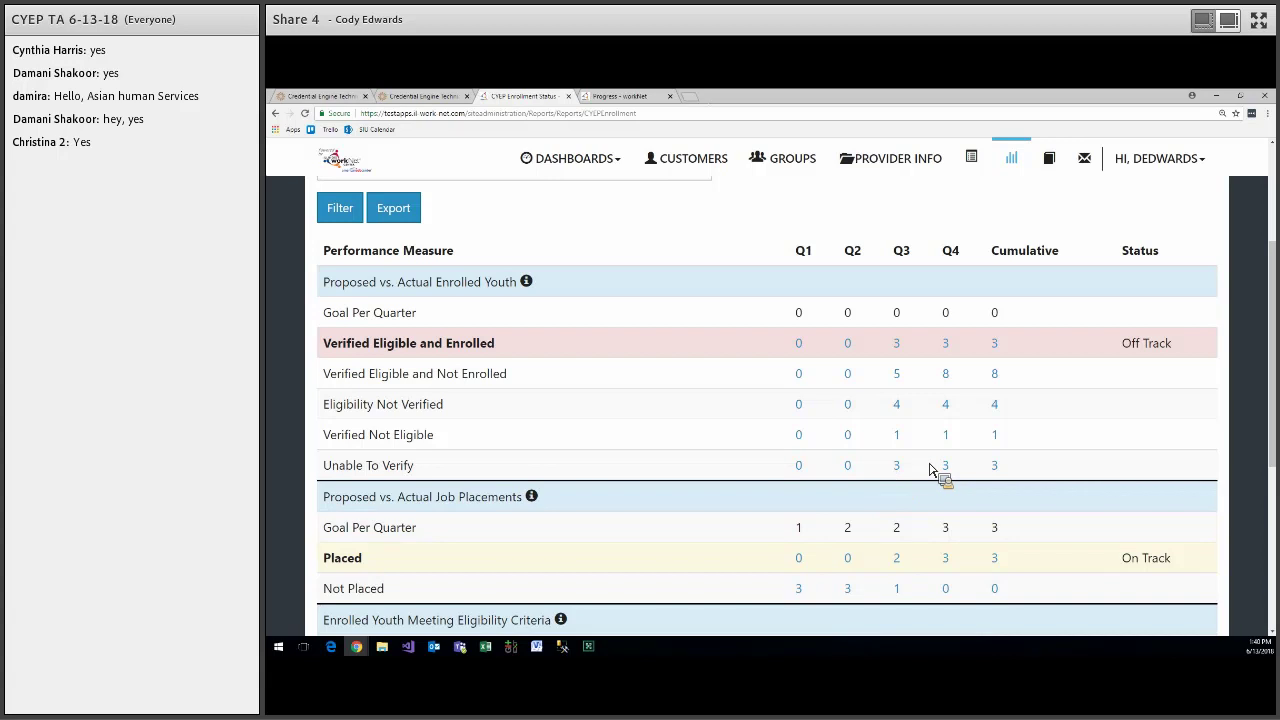
{"action": "scroll", "coordinate": [929, 470], "scroll_direction": "down", "scroll_amount": 2}
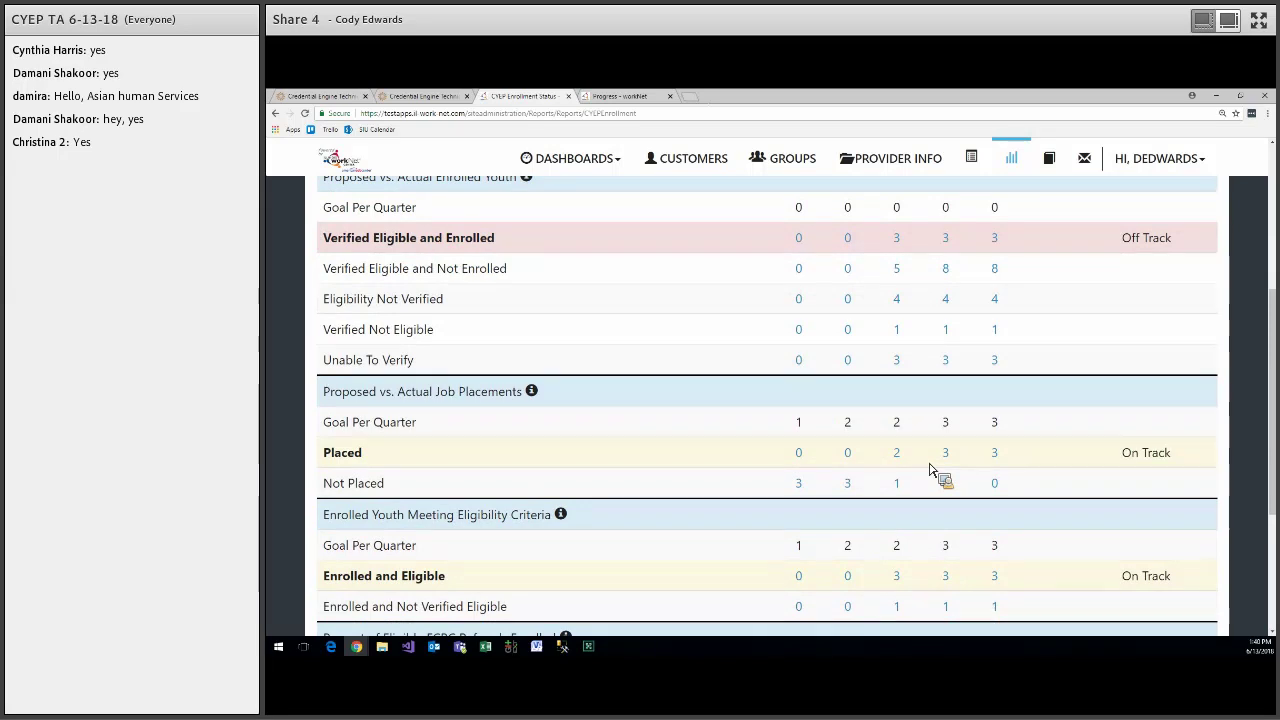
{"action": "scroll", "coordinate": [555, 378], "scroll_direction": "up", "scroll_amount": 1}
{"action": "scroll", "coordinate": [555, 380], "scroll_direction": "up", "scroll_amount": 1}
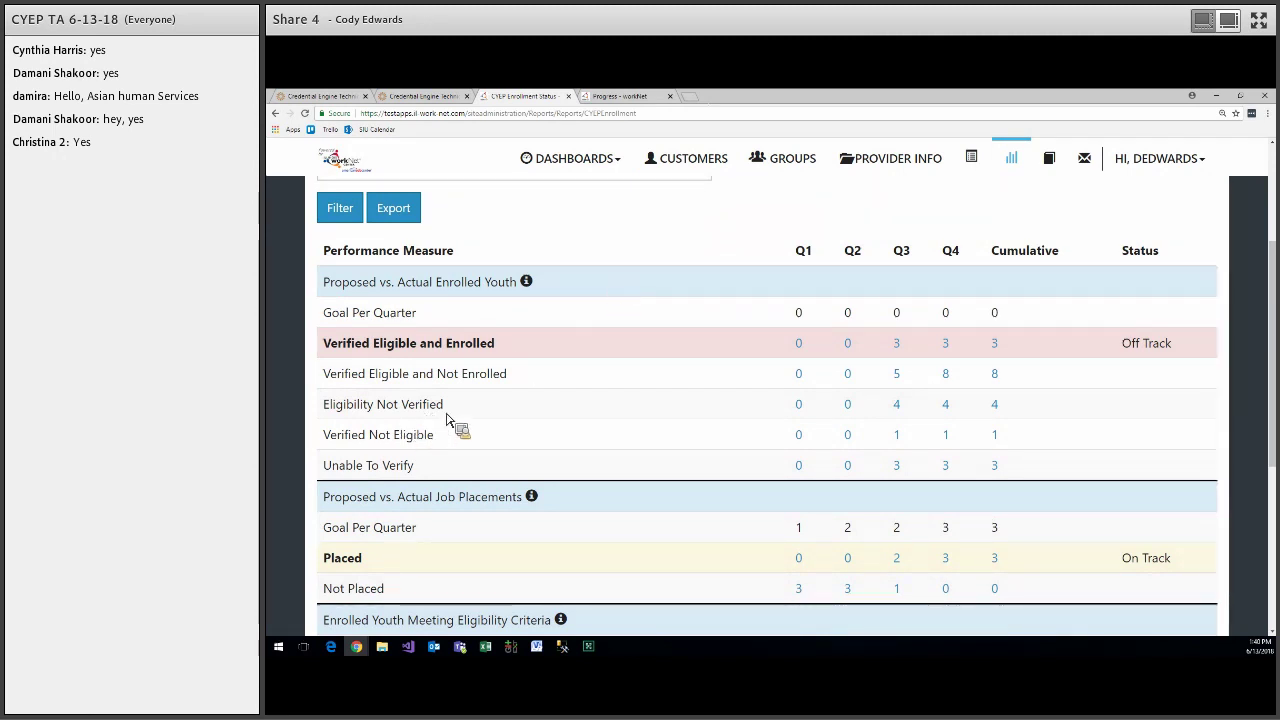
{"action": "scroll", "coordinate": [400, 397], "scroll_direction": "up", "scroll_amount": 3}
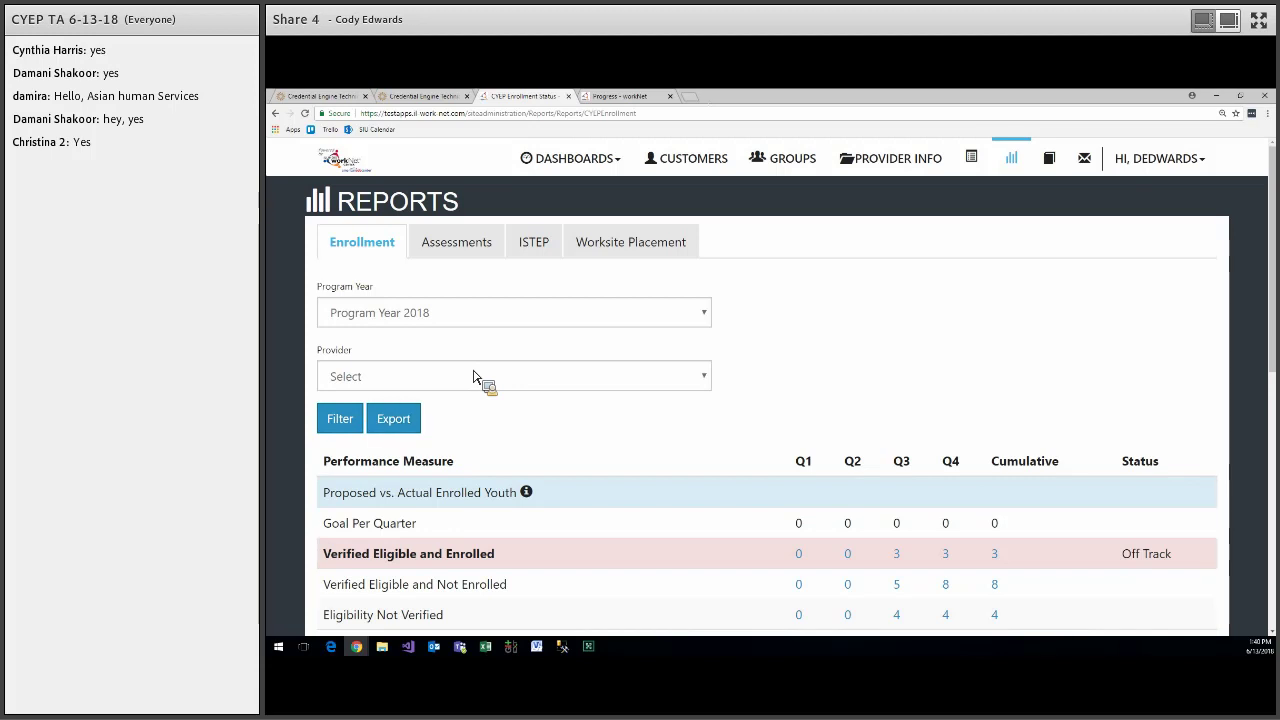
{"action": "left_click", "coordinate": [485, 646]}
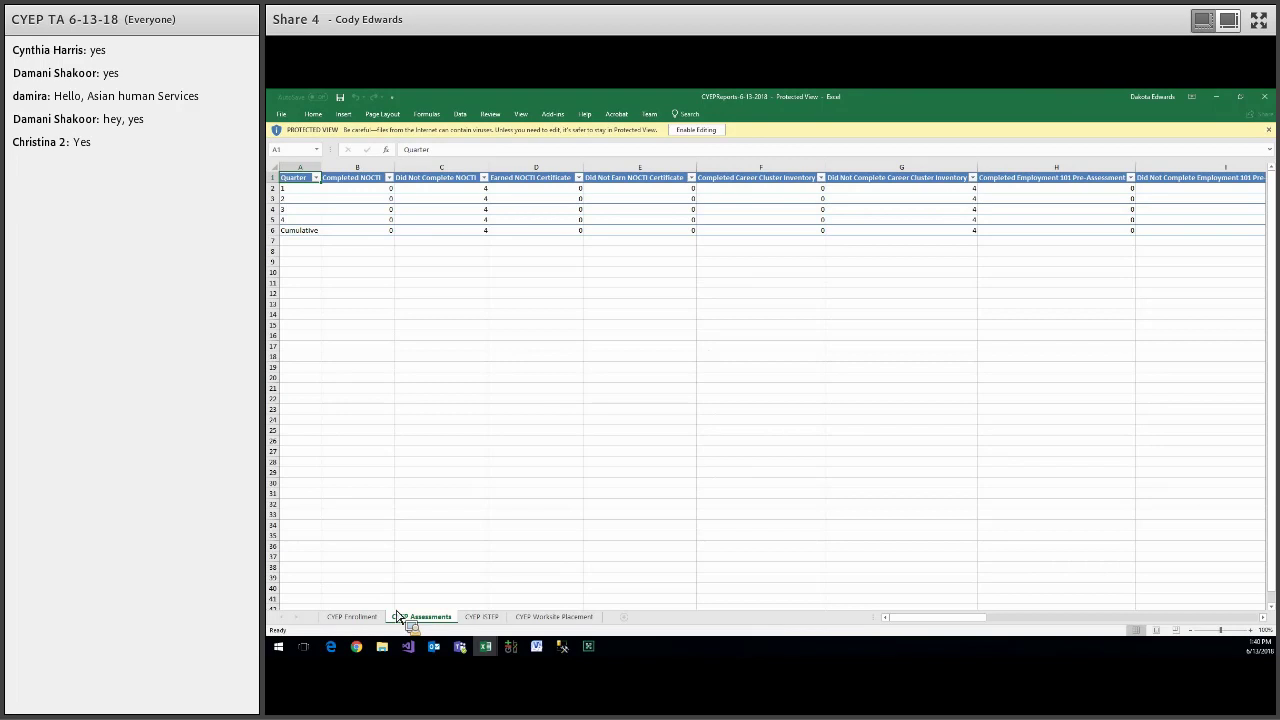
{"action": "left_click_drag", "start_coordinate": [396, 616], "coordinate": [791, 431]}
{"action": "key", "text": "ctrl+Page_Up"}
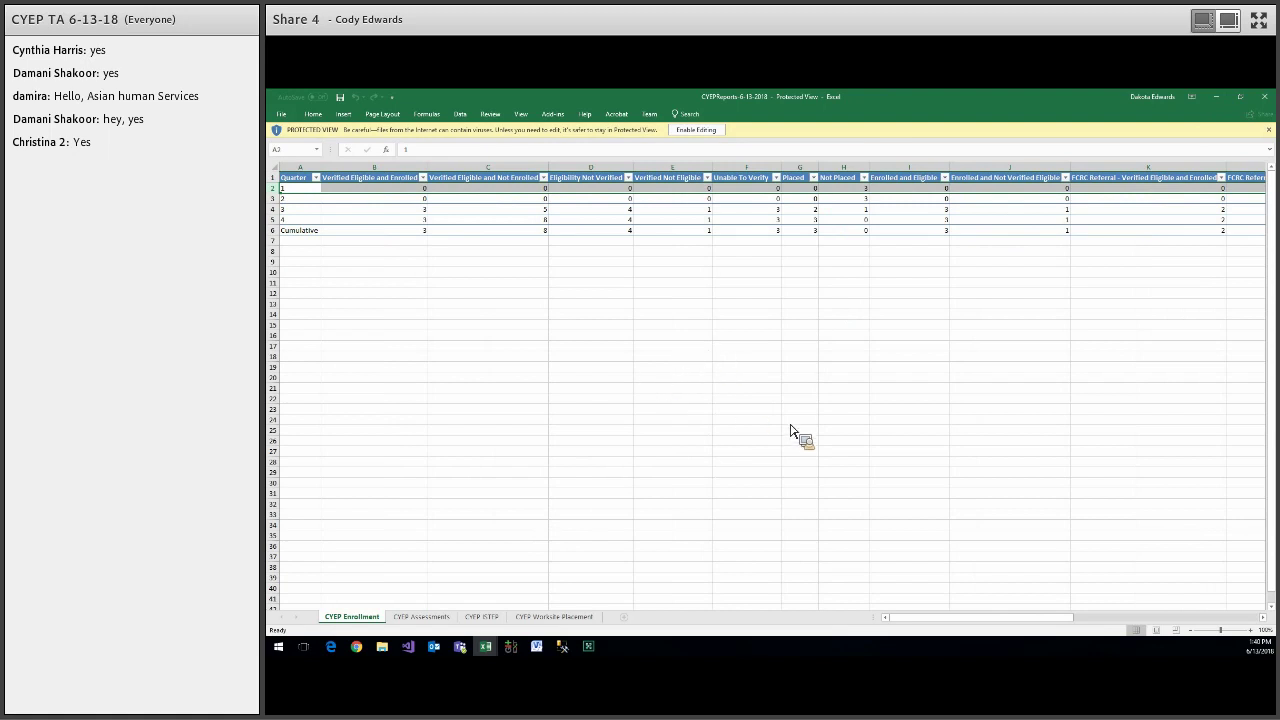
{"action": "key", "text": "ctrl+Page_Down"}
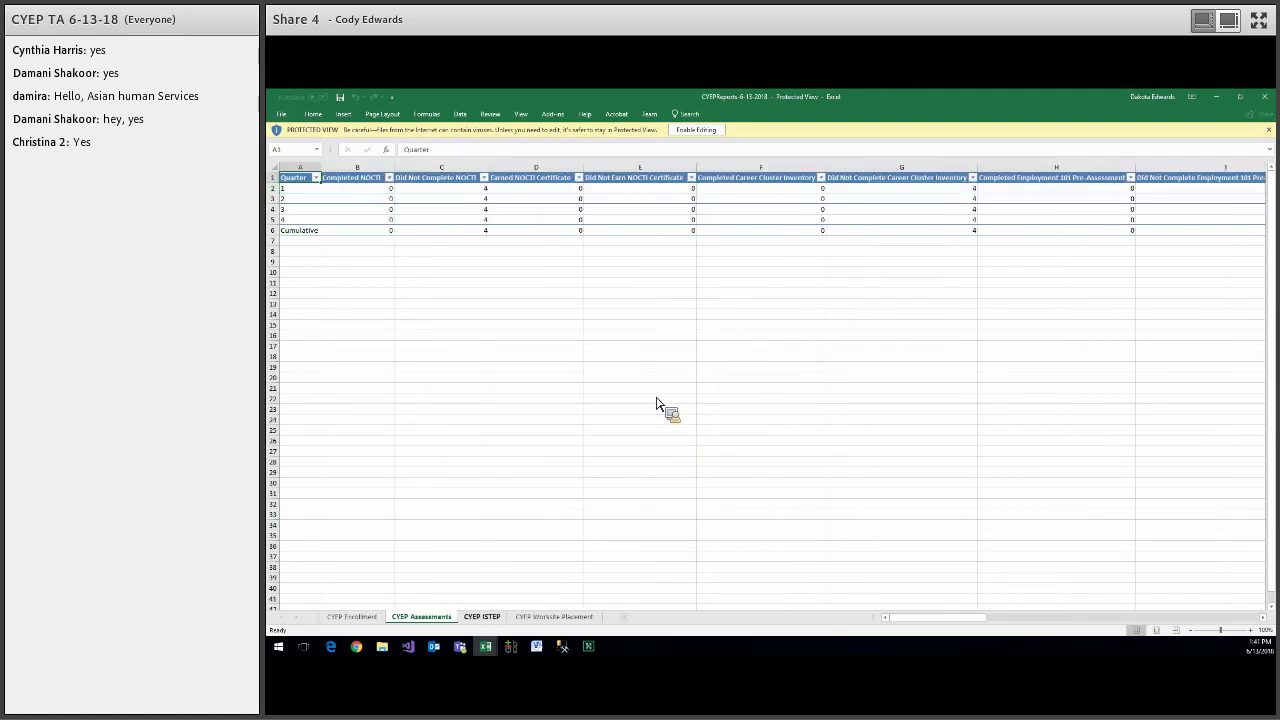
{"action": "key", "text": "ctrl+Page_Down"}
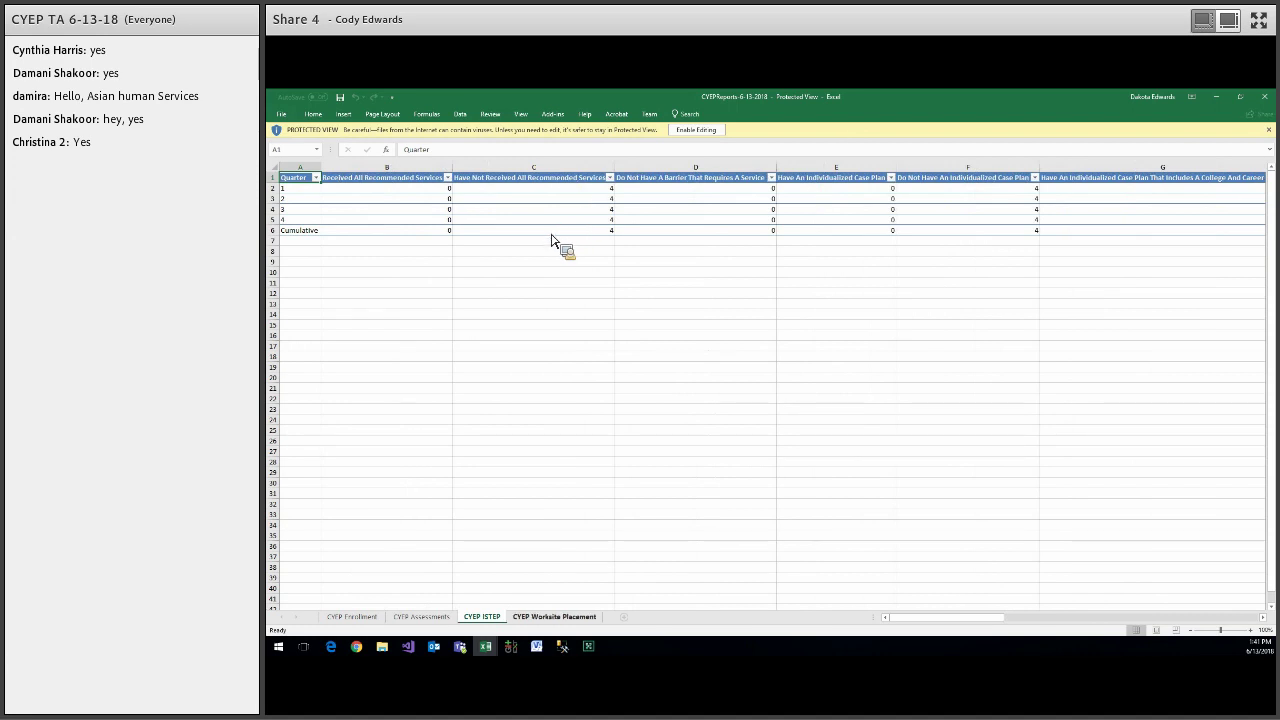
{"action": "key", "text": "ctrl+Page_Down"}
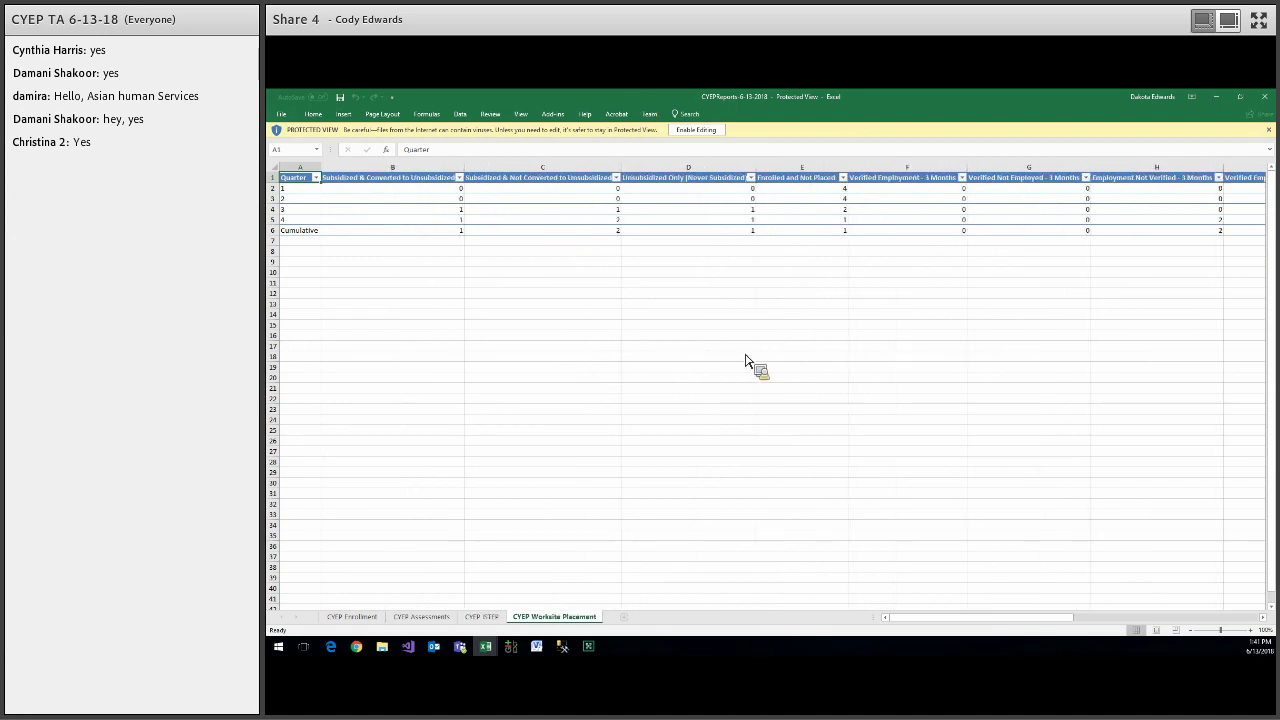
{"action": "key", "text": "alt+Tab"}
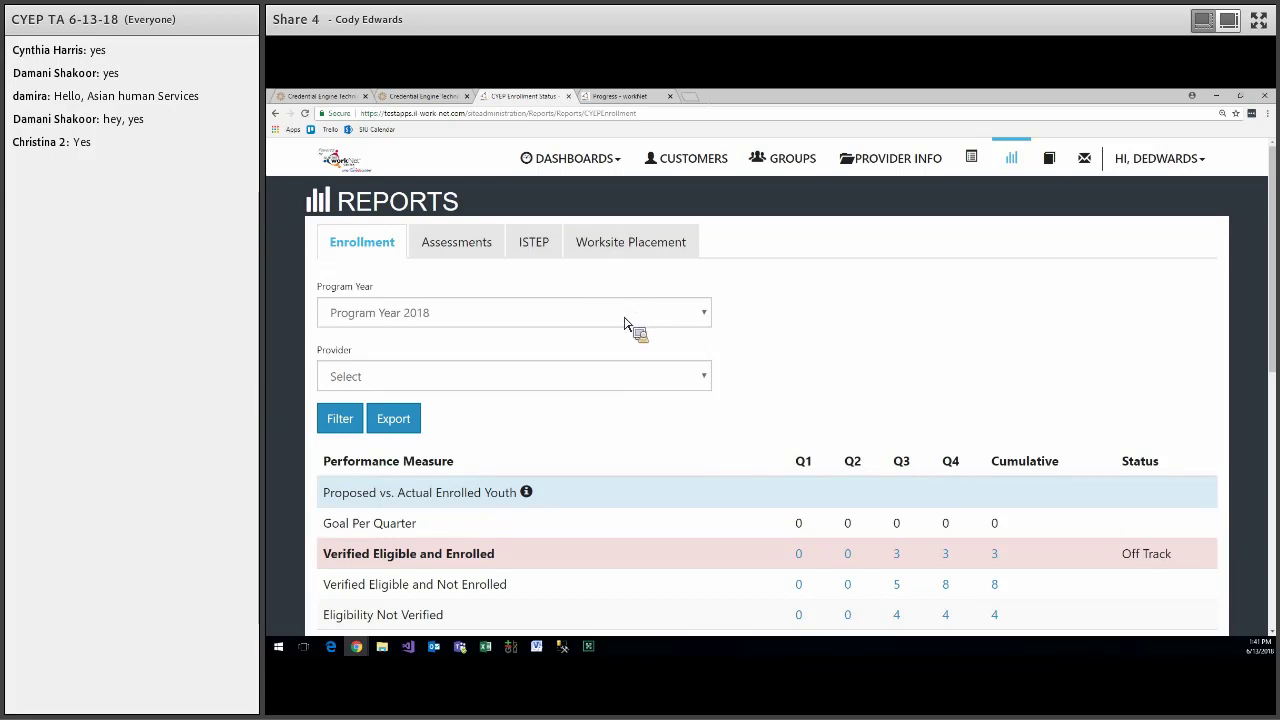
{"action": "scroll", "coordinate": [627, 326], "scroll_direction": "down", "scroll_amount": 1}
Switch to the customer's Progress page and scroll through its PPR sections
{"action": "scroll", "coordinate": [627, 326], "scroll_direction": "down", "scroll_amount": 1}
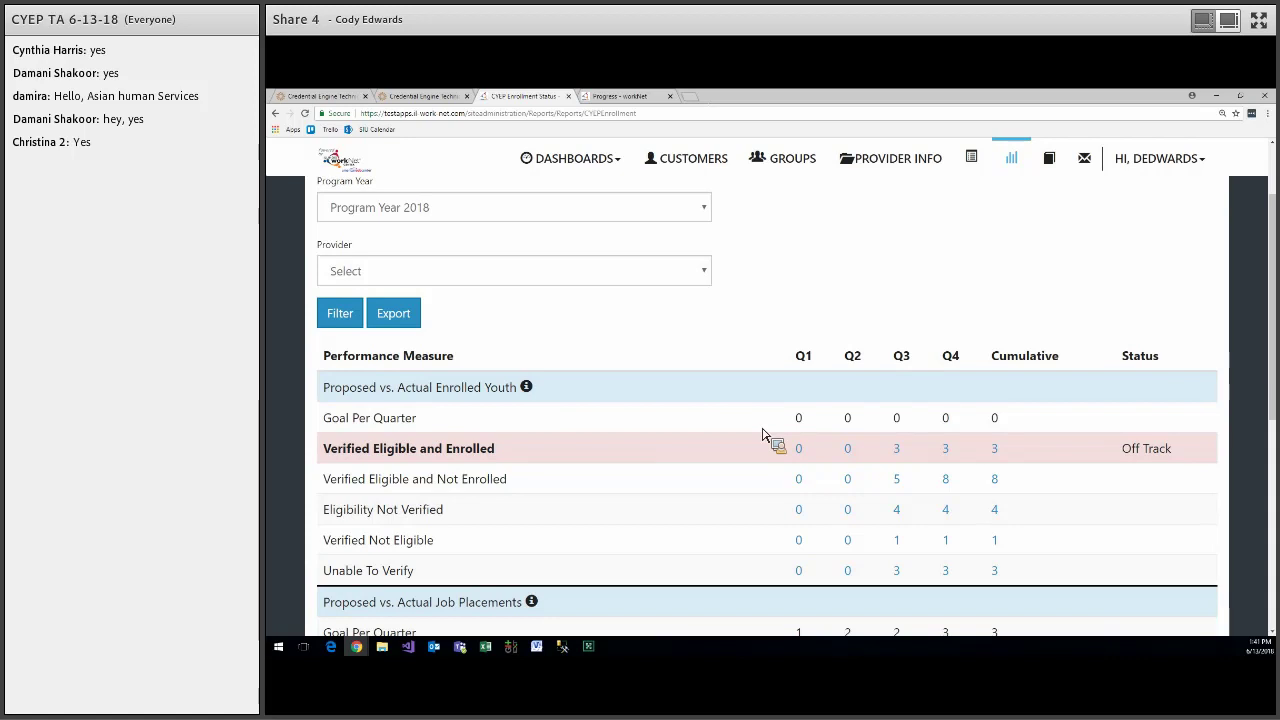
{"action": "key", "text": "ctrl+Tab"}
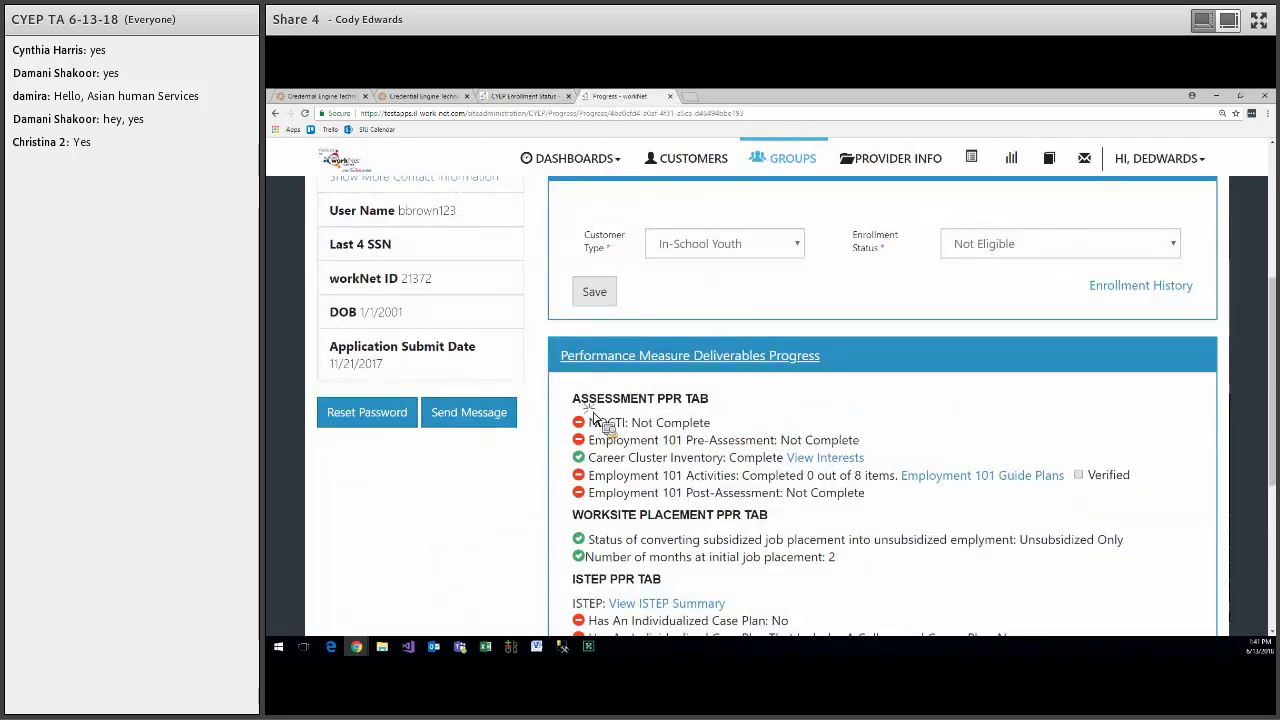
{"action": "scroll", "coordinate": [593, 420], "scroll_direction": "down", "scroll_amount": 1}
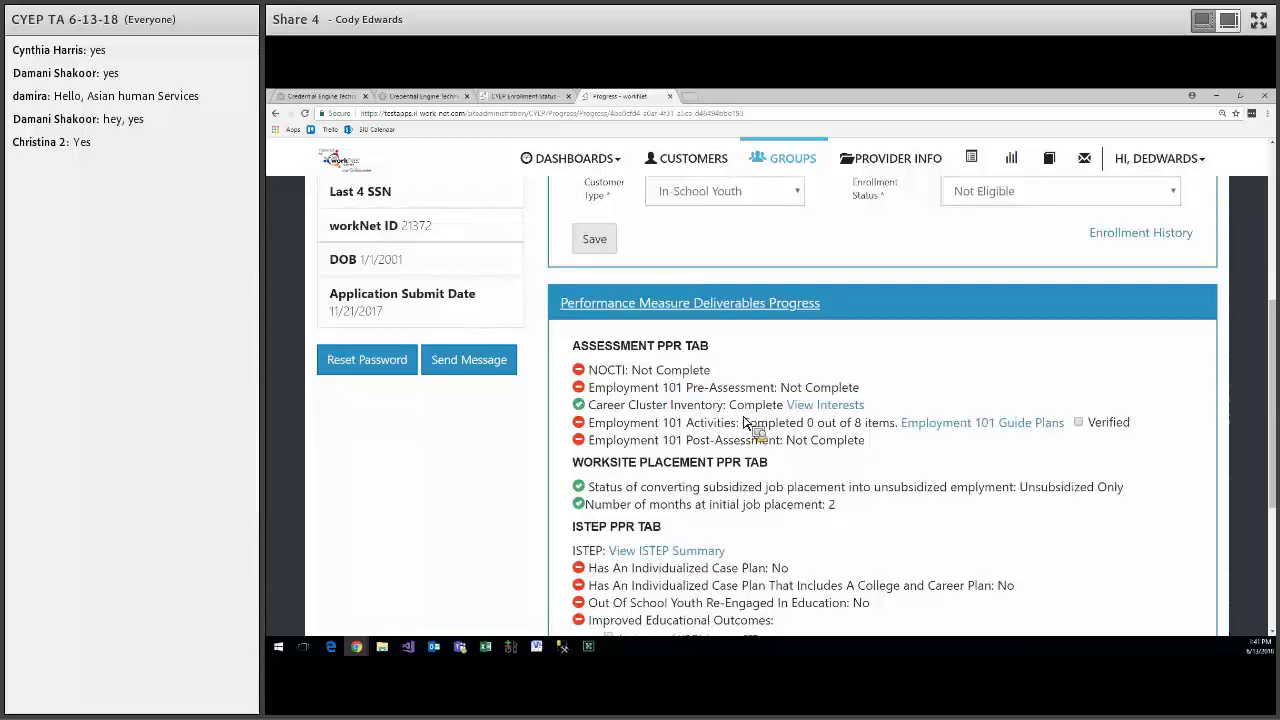
{"action": "scroll", "coordinate": [797, 418], "scroll_direction": "down", "scroll_amount": 2}
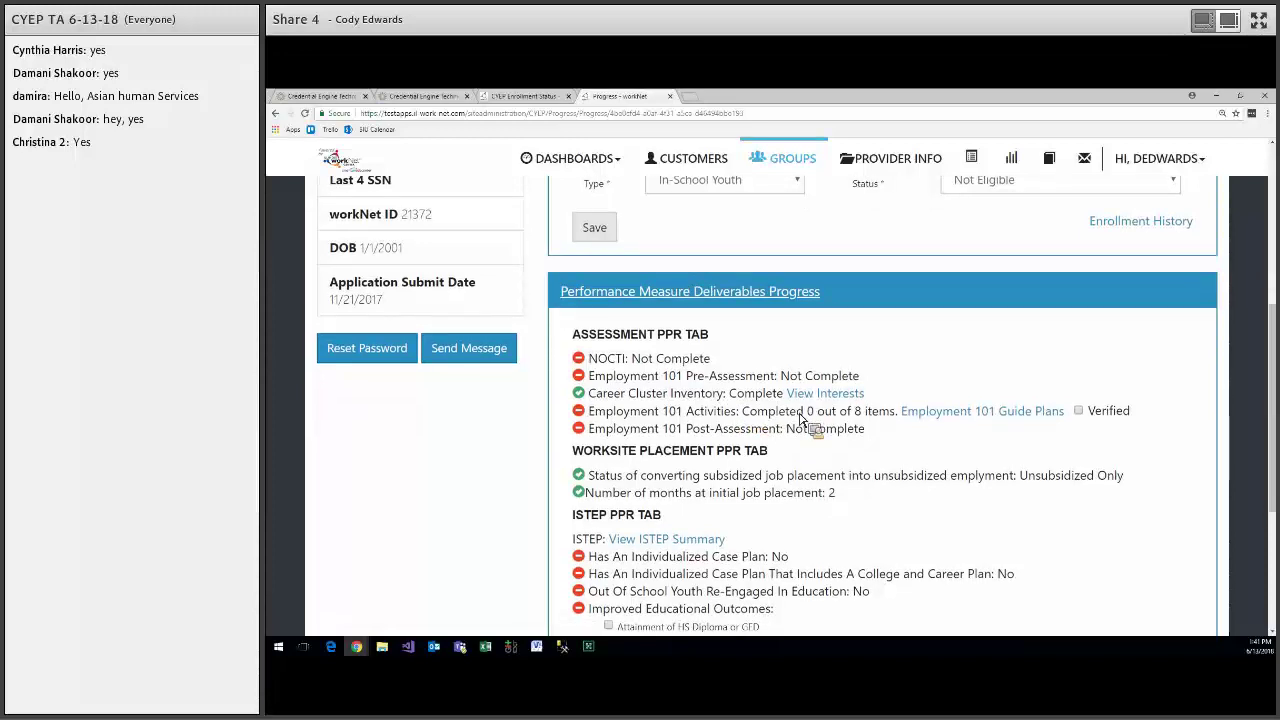
{"action": "scroll", "coordinate": [843, 420], "scroll_direction": "down", "scroll_amount": 1}
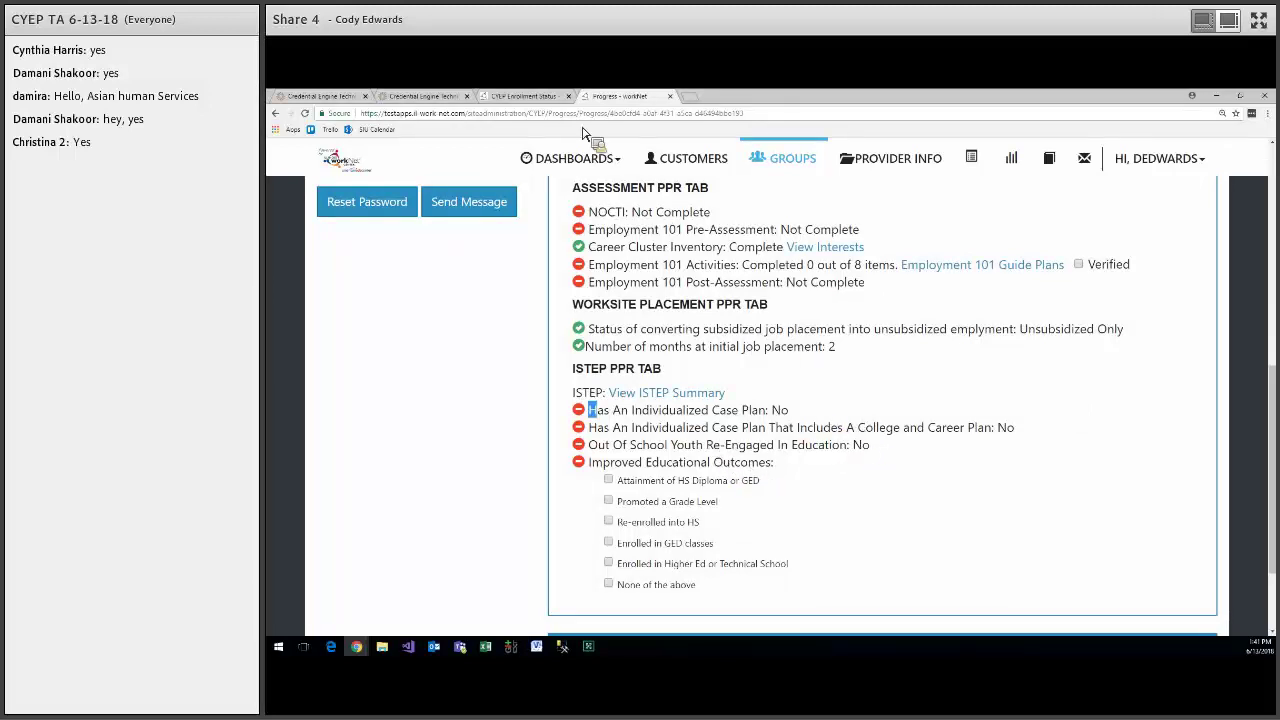
Highlight the individualized case plan item, then return to the CYEP reports page
{"action": "left_click_drag", "start_coordinate": [588, 410], "coordinate": [702, 410]}
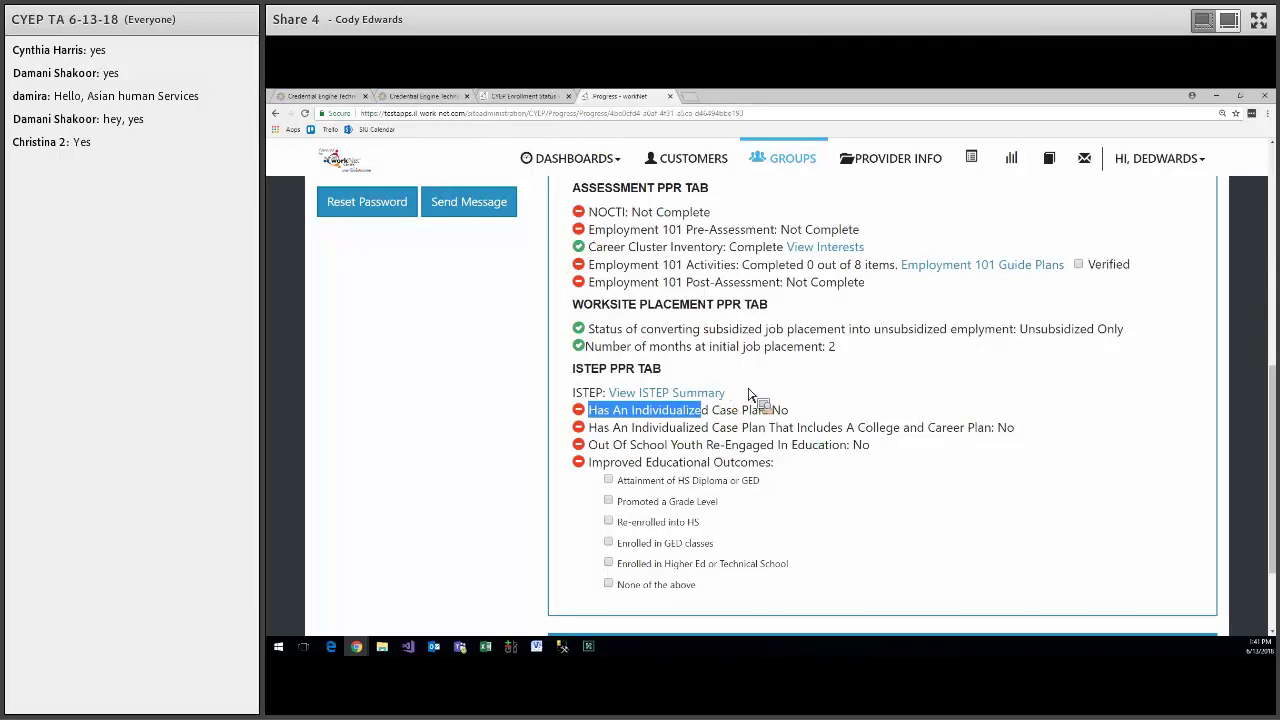
{"action": "left_click_drag", "start_coordinate": [750, 393], "coordinate": [588, 412]}
{"action": "key", "text": "ctrl+shift+Tab"}
Scroll the ISTEP report, then switch to the customer's progress page for the ISTEP Overview
{"action": "scroll", "coordinate": [590, 415], "scroll_direction": "down", "scroll_amount": 2}
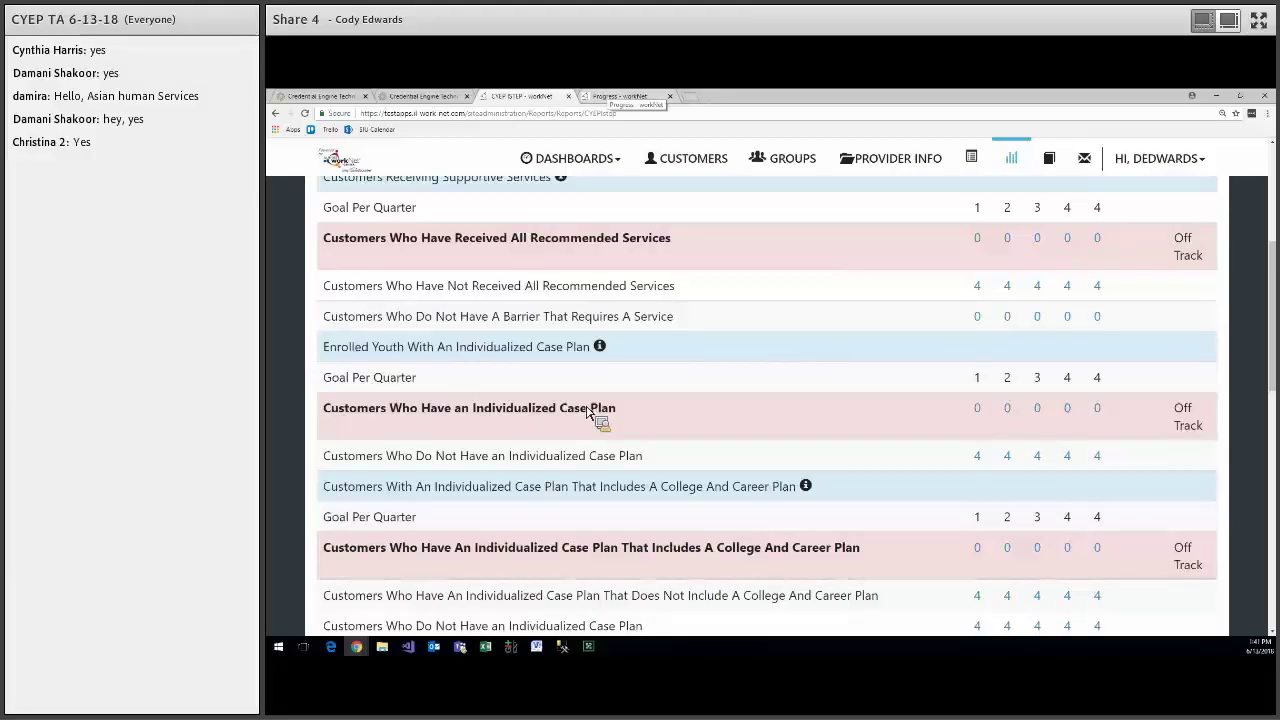
{"action": "key", "text": "ctrl+Tab"}
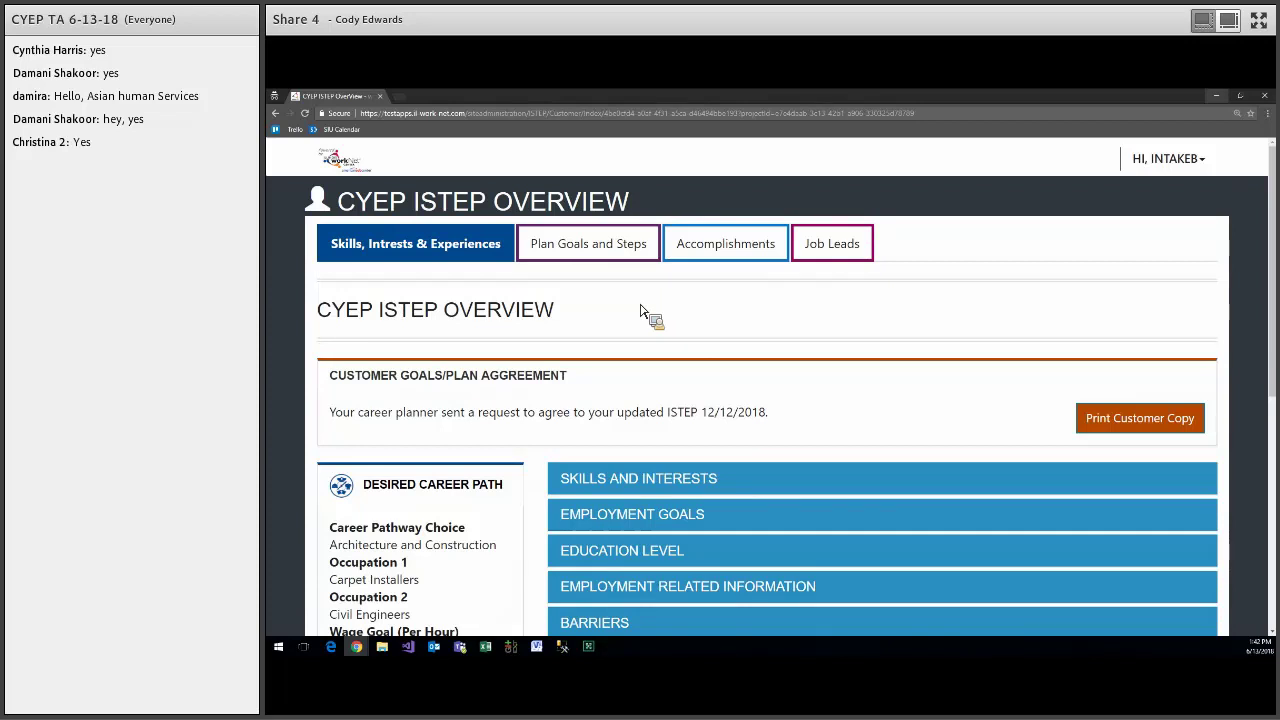
{"action": "scroll", "coordinate": [641, 311], "scroll_direction": "down", "scroll_amount": 2}
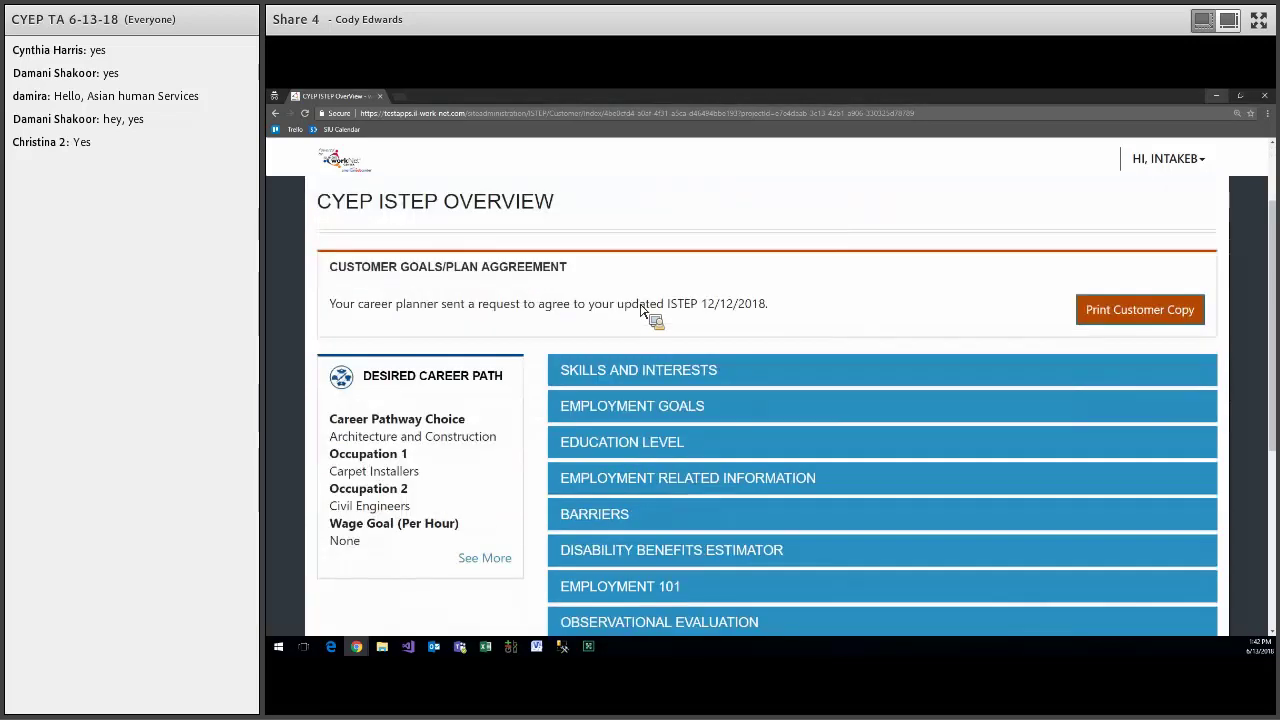
{"action": "scroll", "coordinate": [614, 294], "scroll_direction": "down", "scroll_amount": 1}
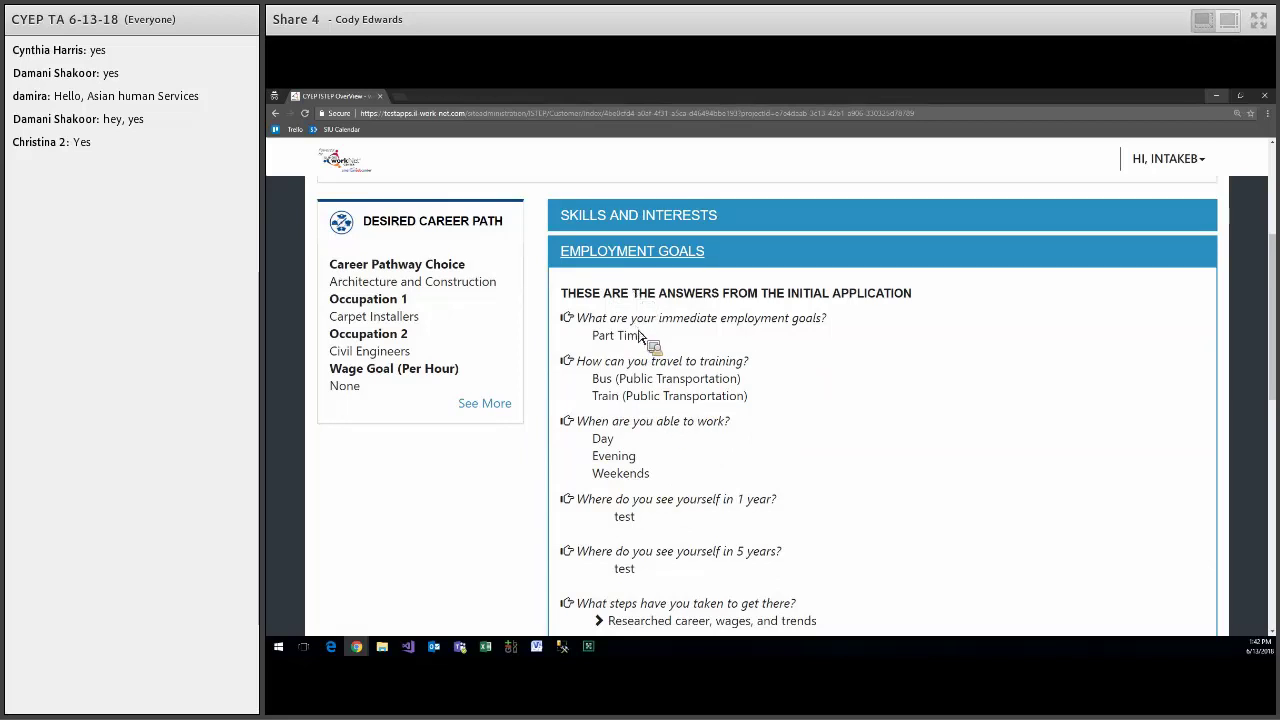
{"action": "scroll", "coordinate": [656, 310], "scroll_direction": "down", "scroll_amount": 2}
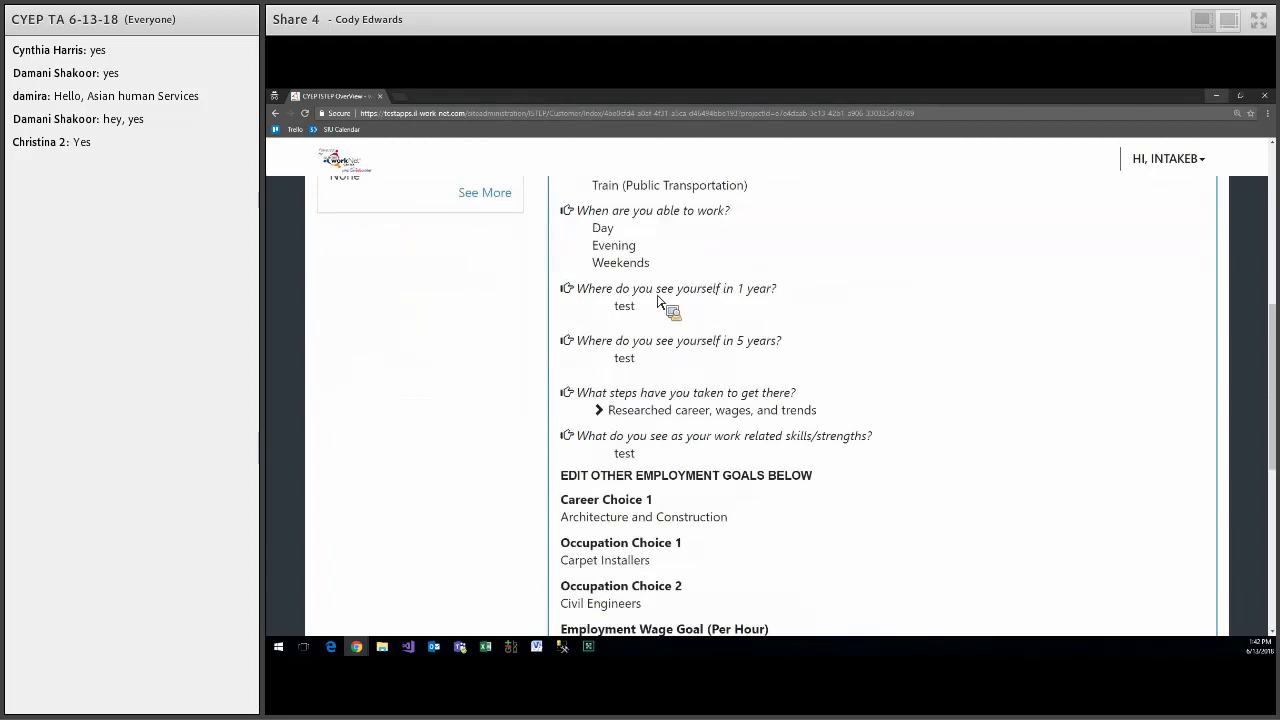
{"action": "scroll", "coordinate": [665, 295], "scroll_direction": "up", "scroll_amount": 2}
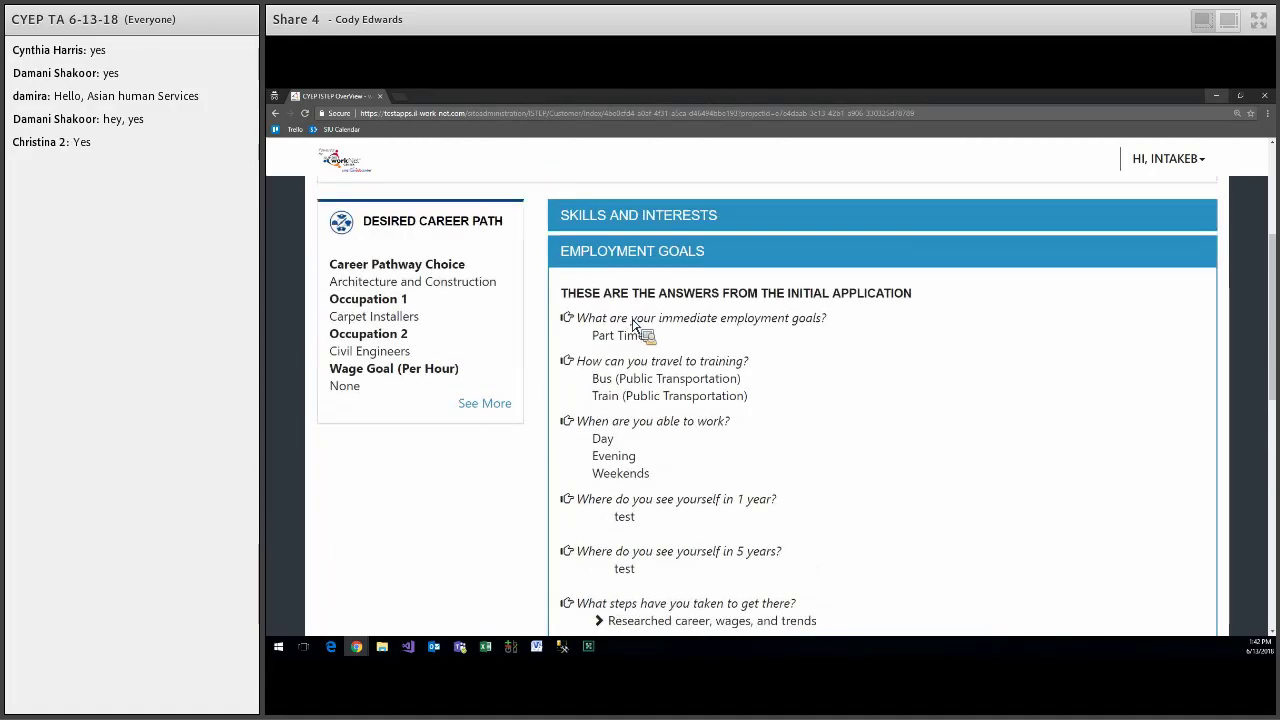
{"action": "key", "text": "Return"}
{"action": "key", "text": "Tab"}
{"action": "key", "text": "Return"}
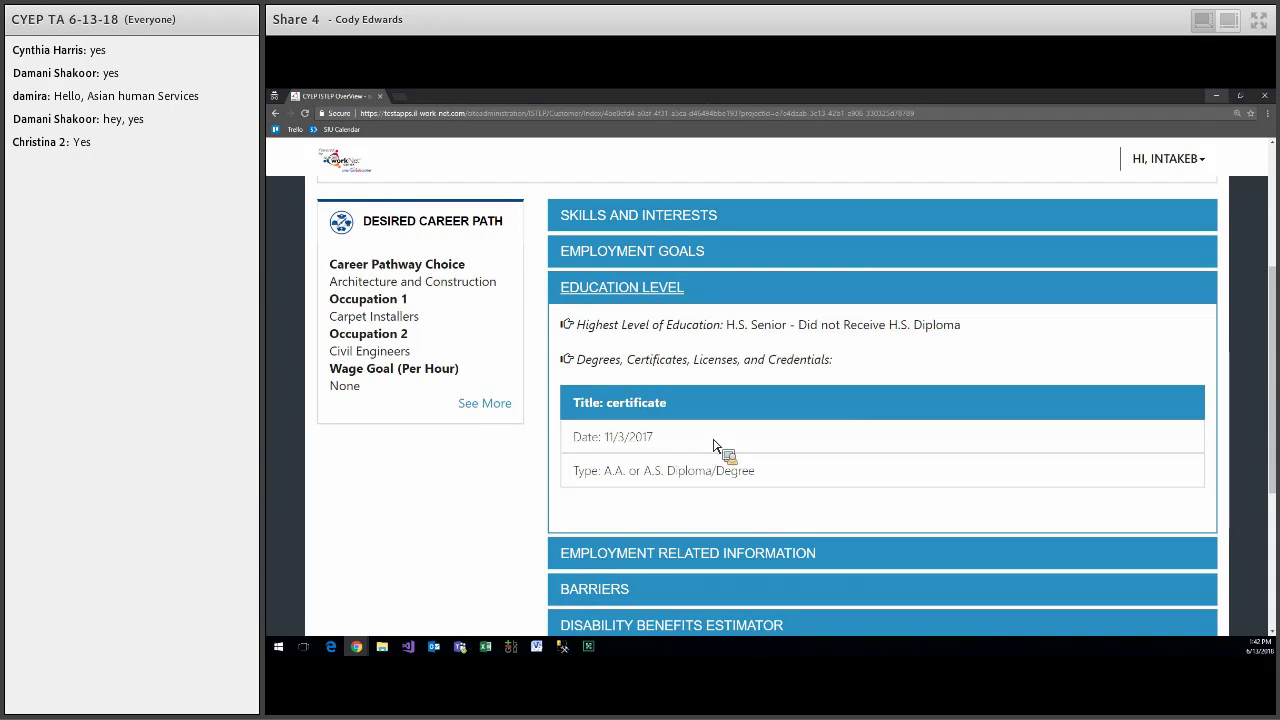
{"action": "key", "text": "Tab"}
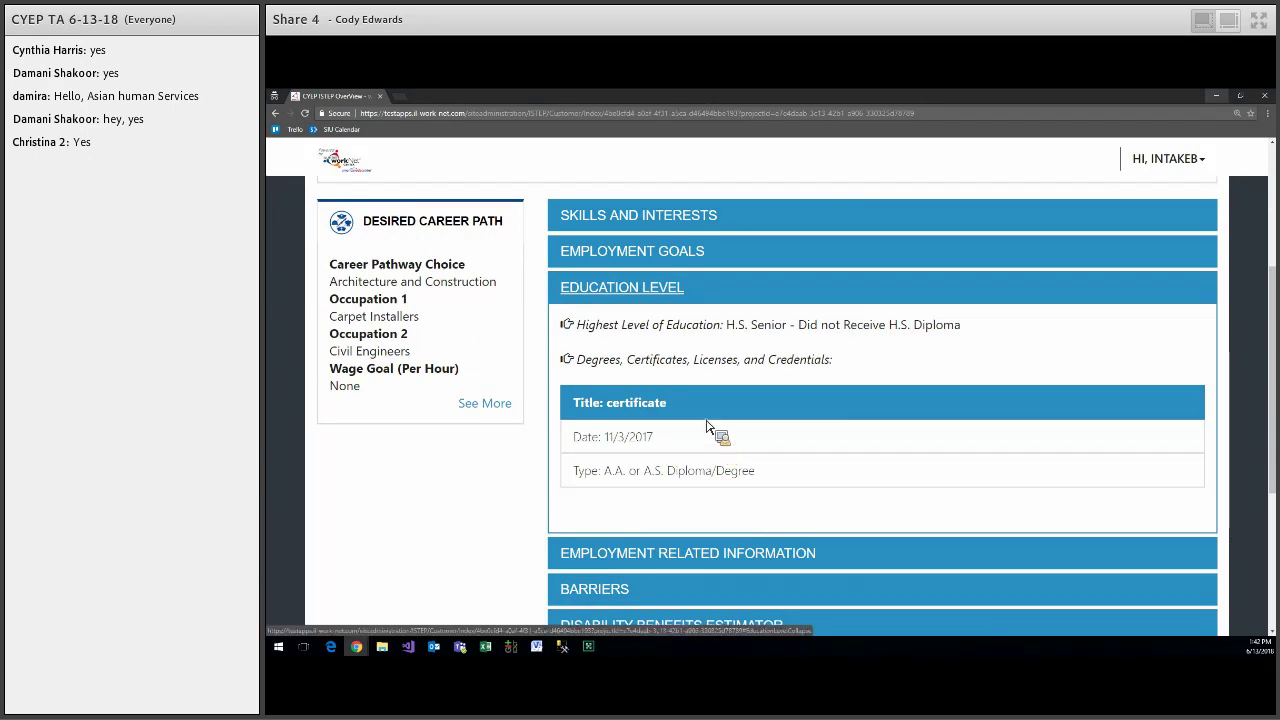
{"action": "left_click", "coordinate": [617, 299]}
{"action": "left_click", "coordinate": [621, 323]}
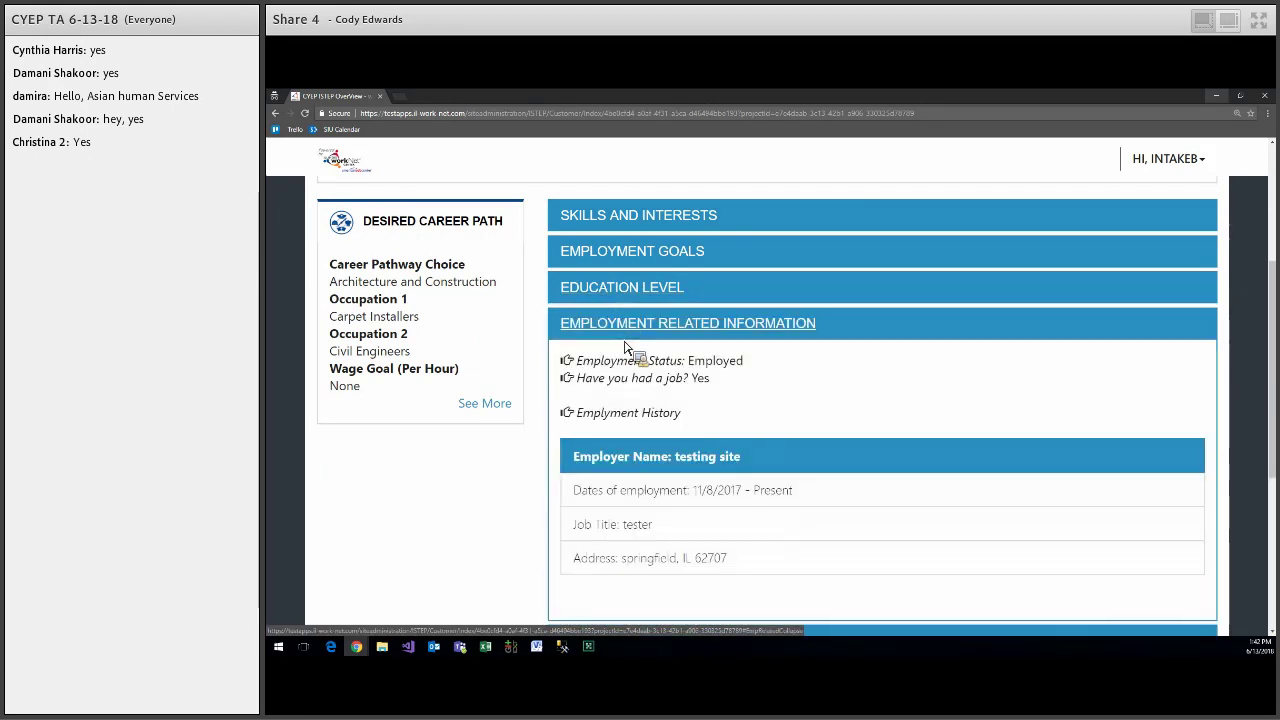
{"action": "scroll", "coordinate": [625, 347], "scroll_direction": "down", "scroll_amount": 1}
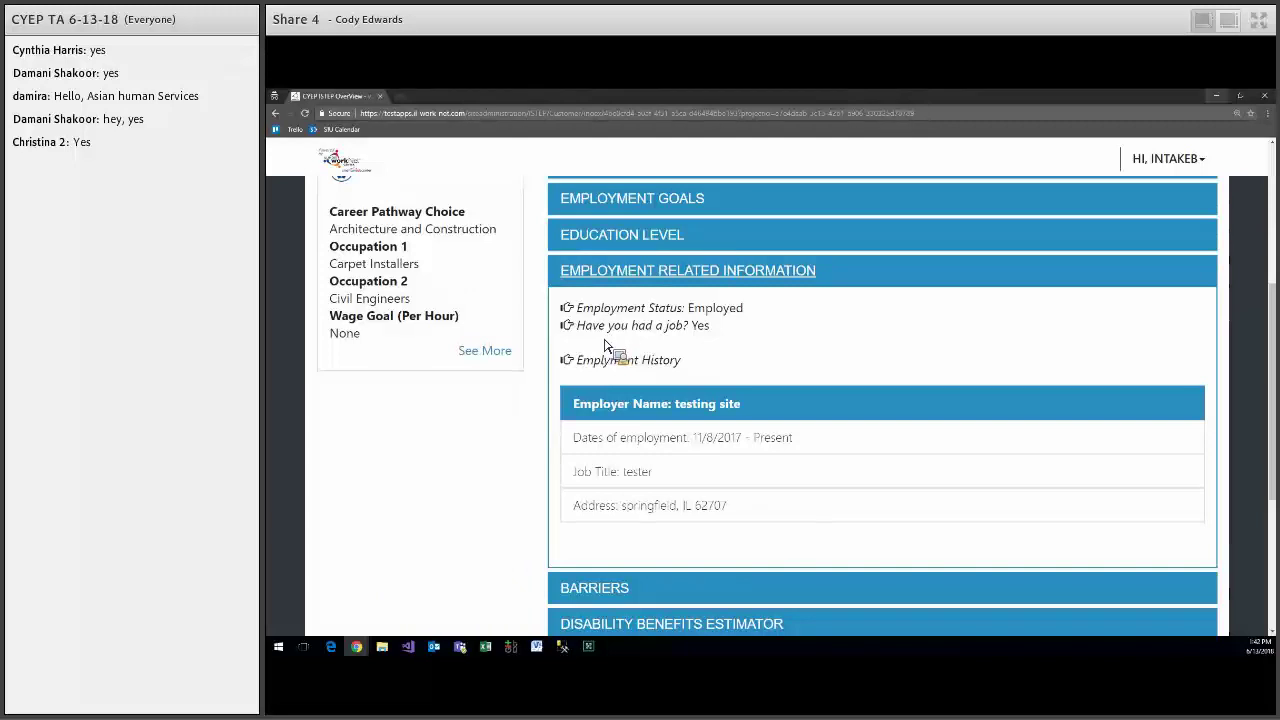
{"action": "left_click", "coordinate": [606, 303]}
{"action": "scroll", "coordinate": [604, 370], "scroll_direction": "down", "scroll_amount": 1}
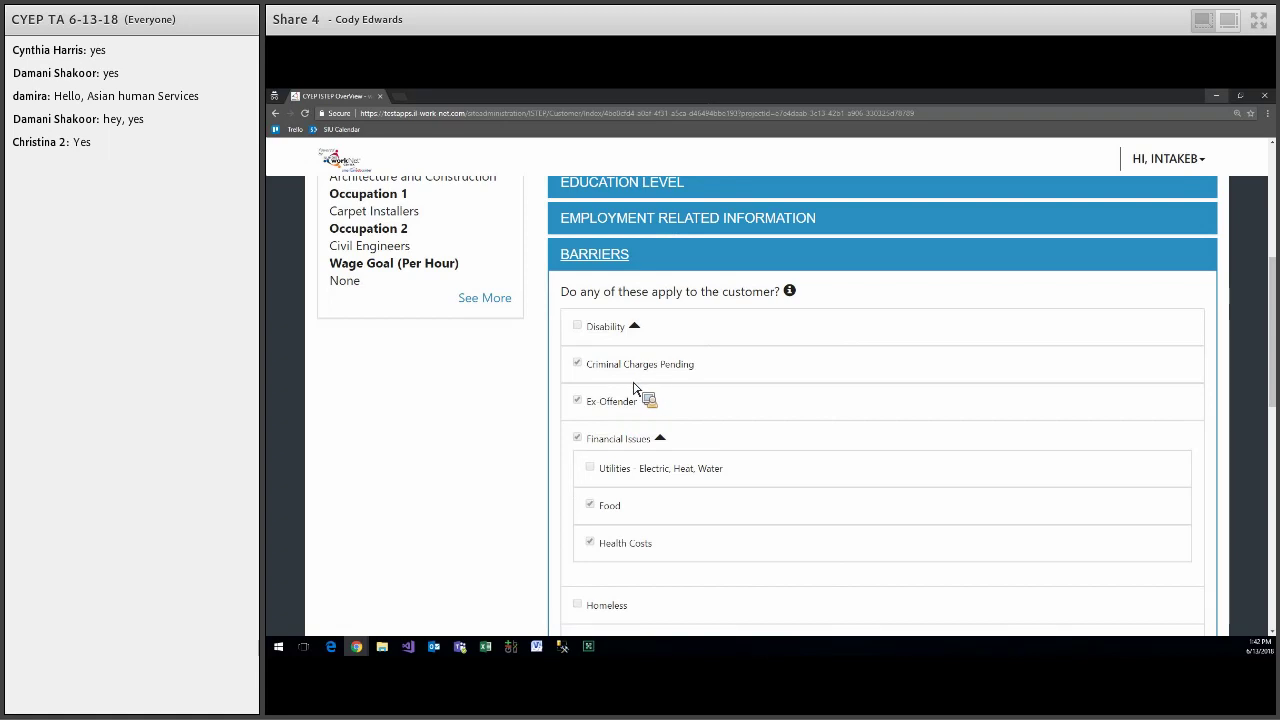
{"action": "left_click", "coordinate": [597, 255]}
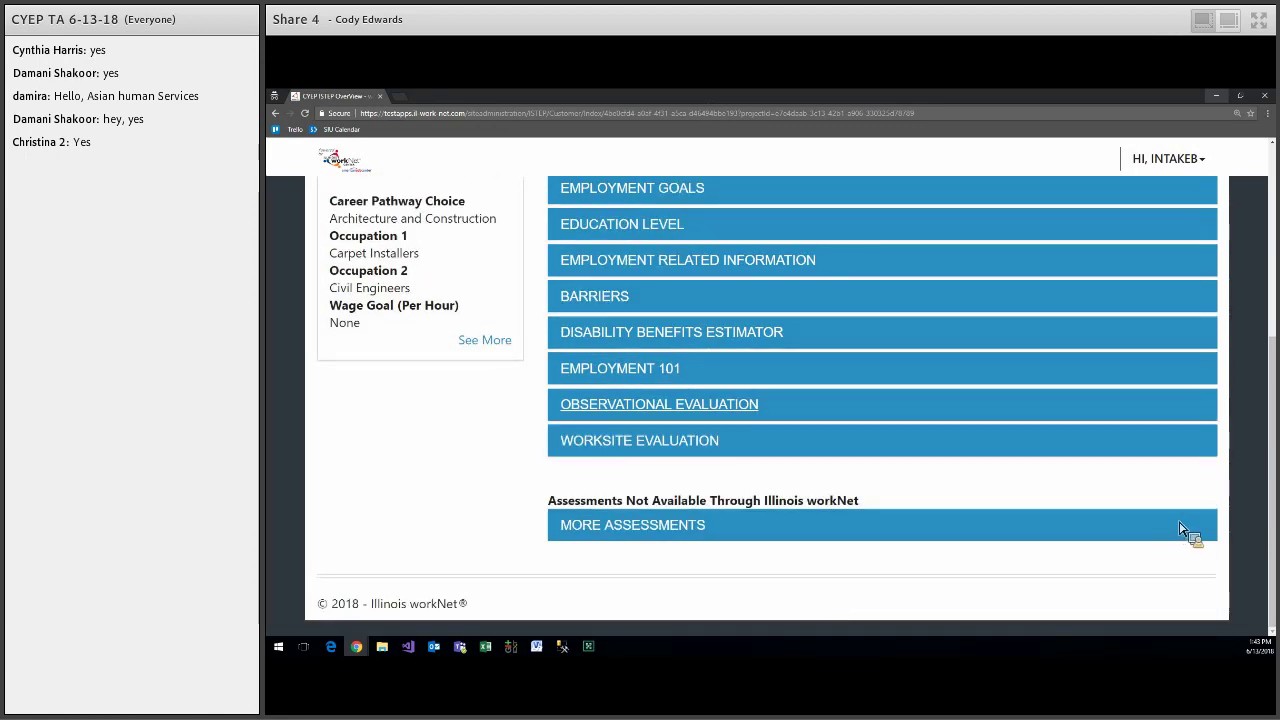
{"action": "scroll", "coordinate": [1172, 532], "scroll_direction": "up", "scroll_amount": 3}
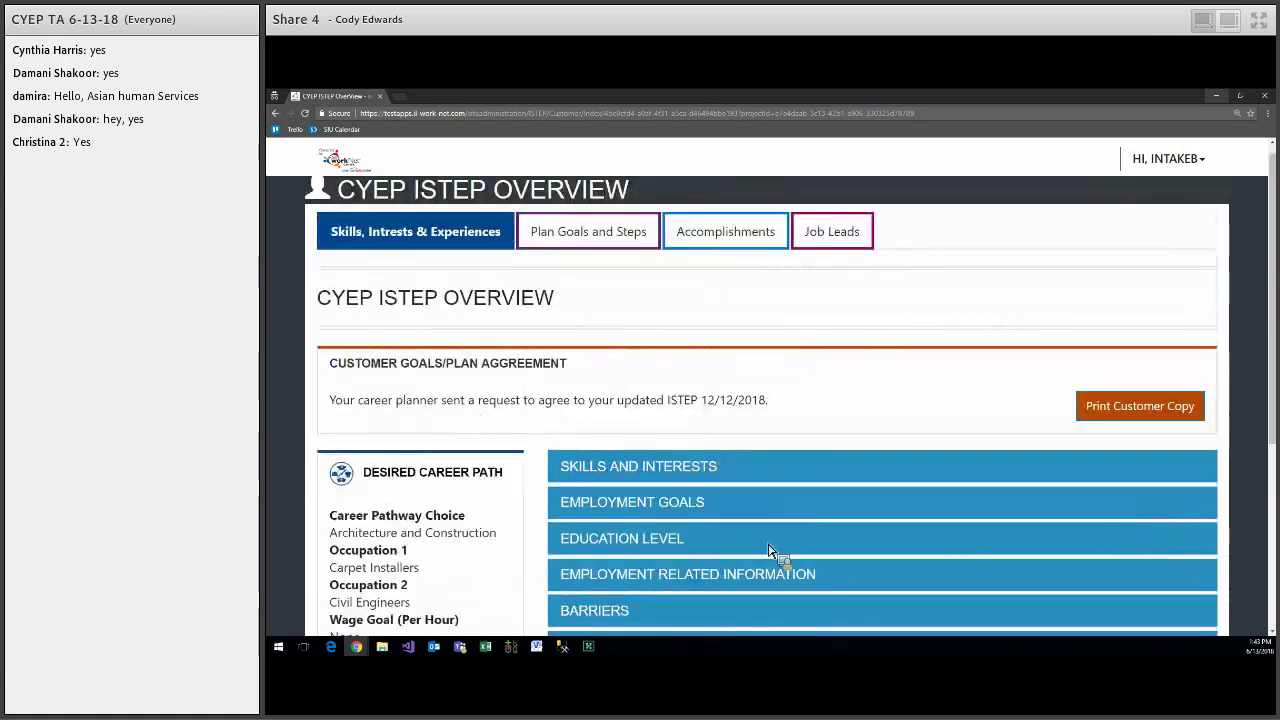
Expand New Goal for School to reveal its steps, Prepare your resume and Service #2
{"action": "scroll", "coordinate": [610, 505], "scroll_direction": "down", "scroll_amount": 1}
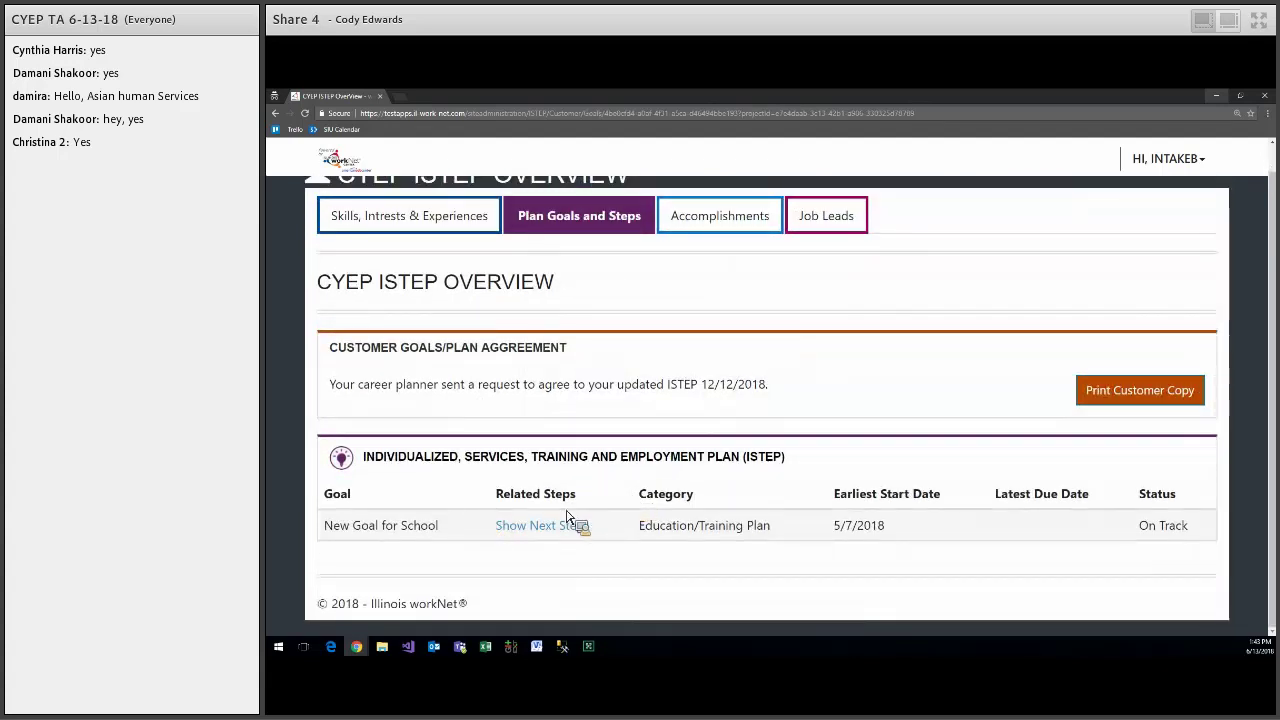
{"action": "triple_click", "coordinate": [380, 525]}
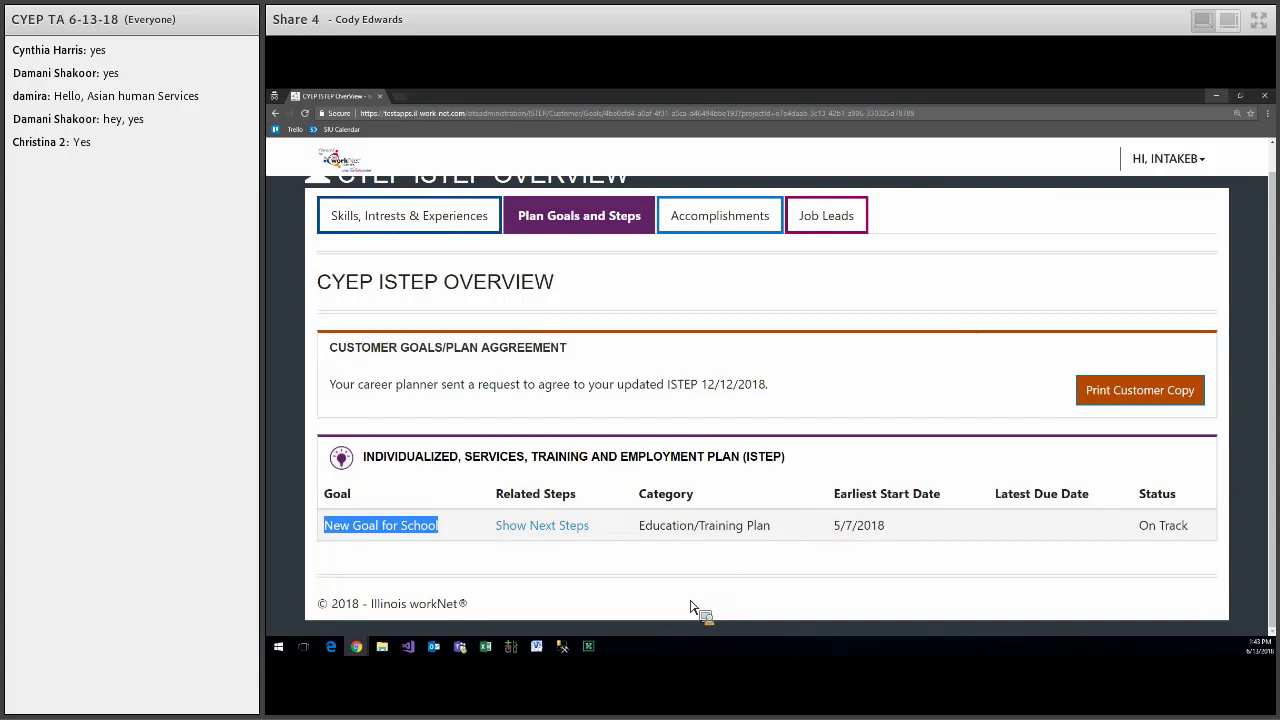
{"action": "left_click", "coordinate": [589, 518]}
{"action": "scroll", "coordinate": [749, 266], "scroll_direction": "down", "scroll_amount": 1}
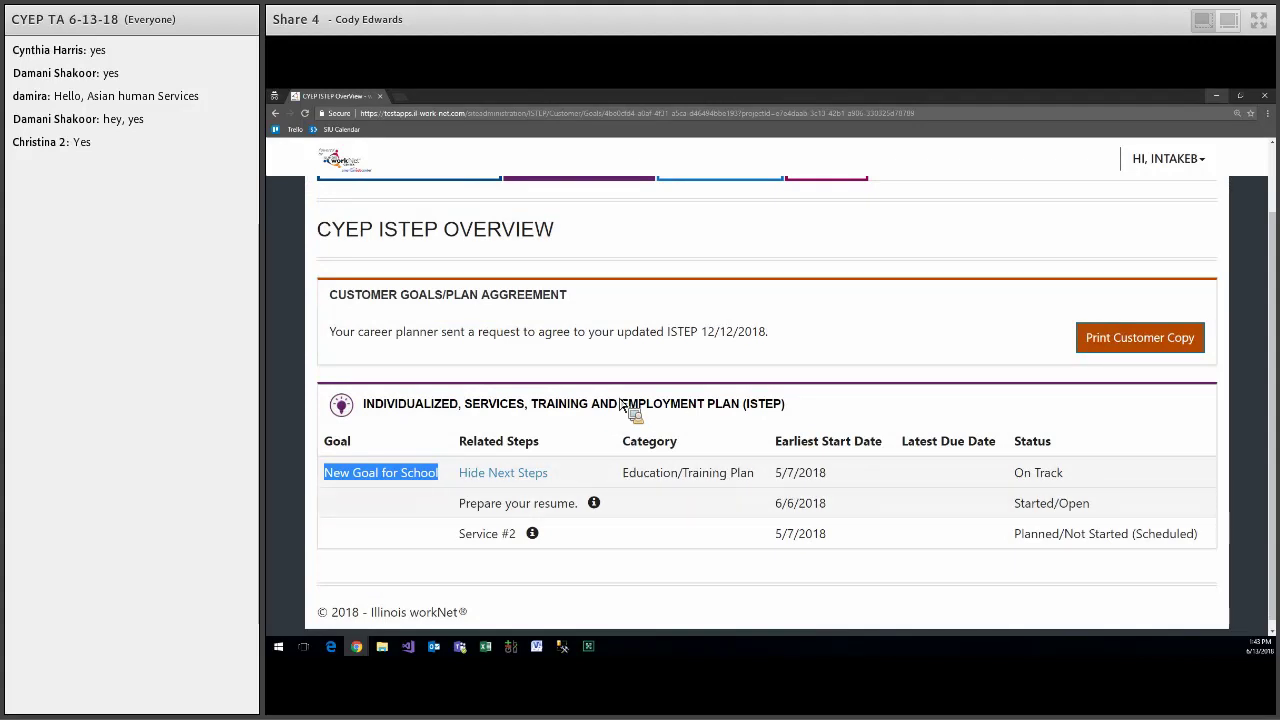
{"action": "scroll", "coordinate": [620, 403], "scroll_direction": "up", "scroll_amount": 1}
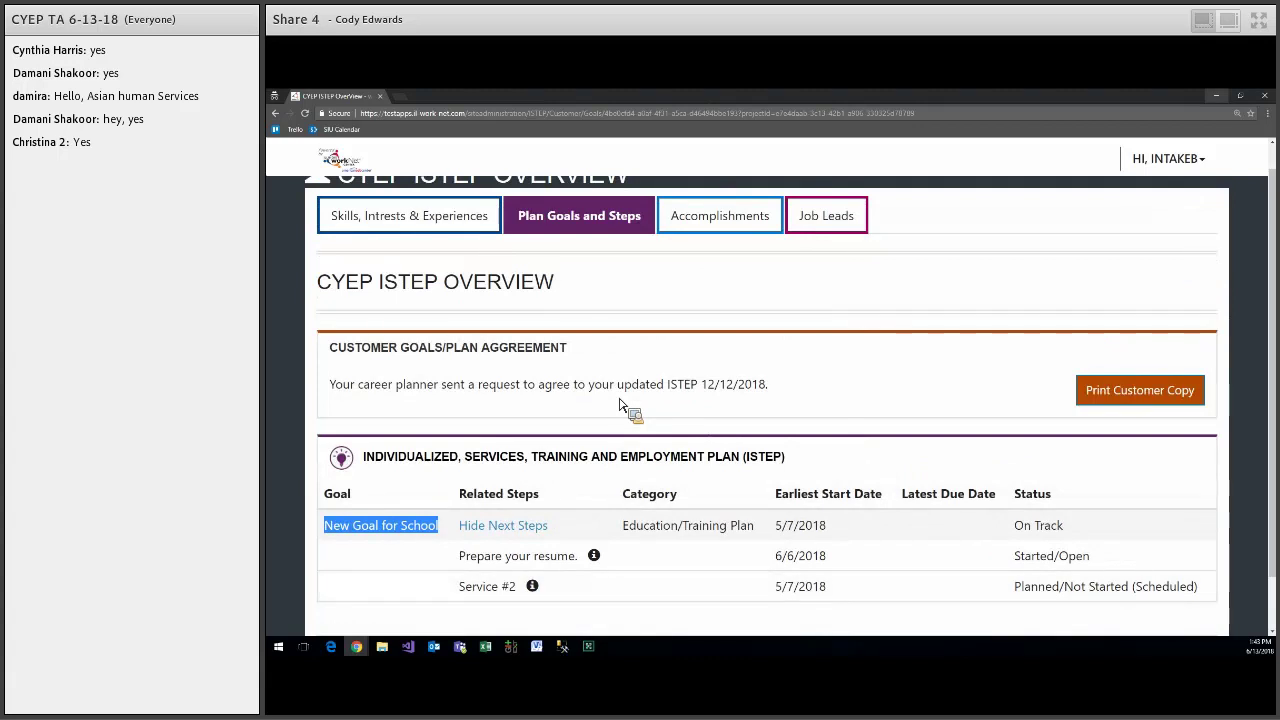
{"action": "scroll", "coordinate": [620, 403], "scroll_direction": "up", "scroll_amount": 1}
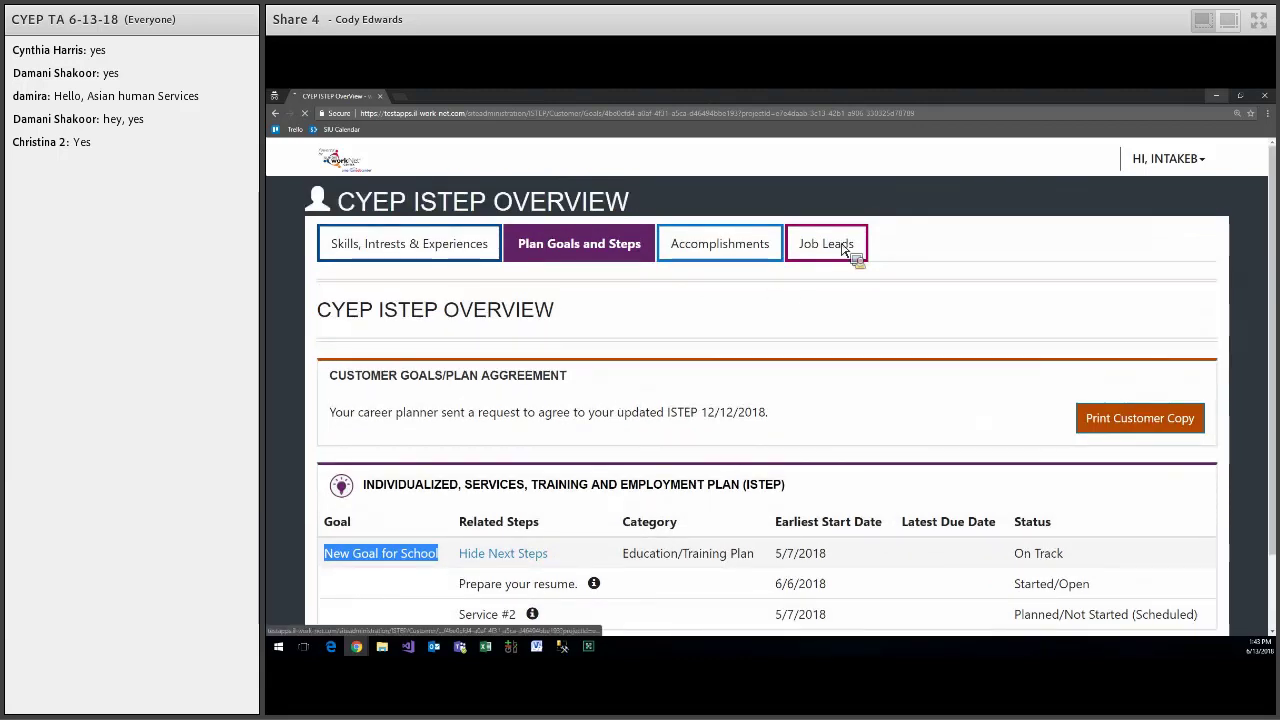
Scroll through the ISTEP Overview to review the customer's plan before printing
{"action": "scroll", "coordinate": [840, 265], "scroll_direction": "down", "scroll_amount": 1}
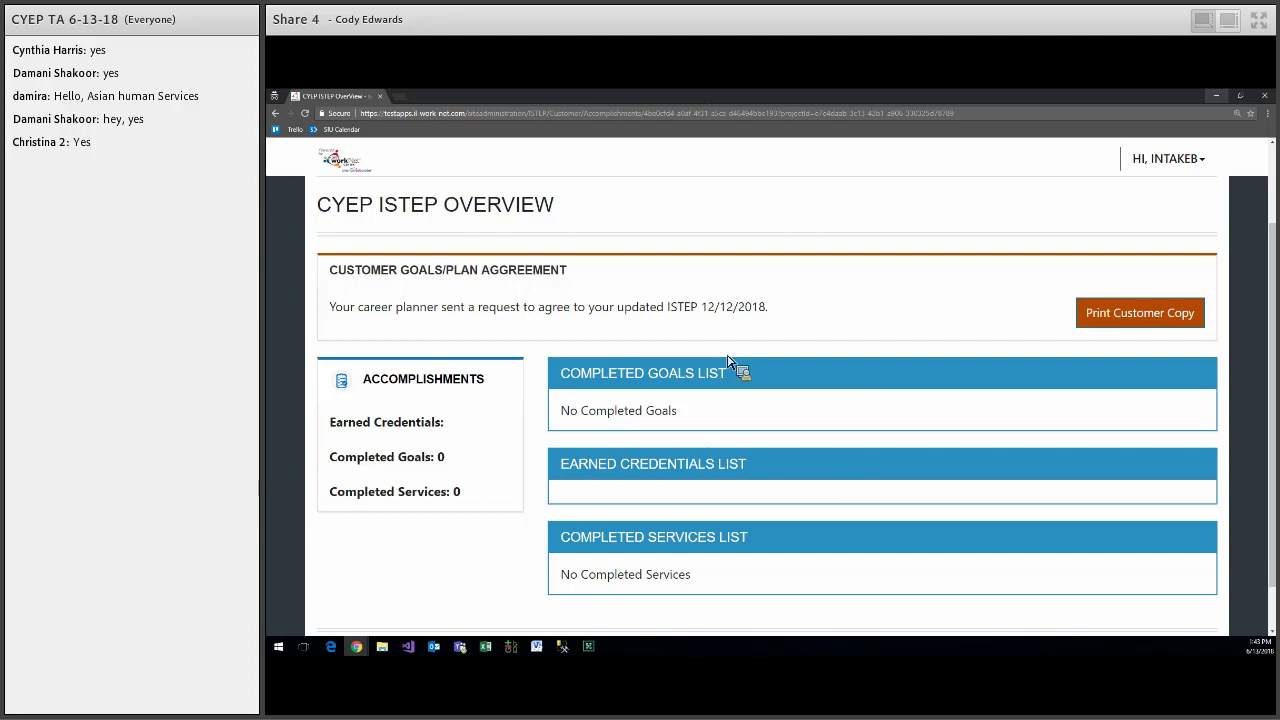
{"action": "scroll", "coordinate": [790, 368], "scroll_direction": "up", "scroll_amount": 2}
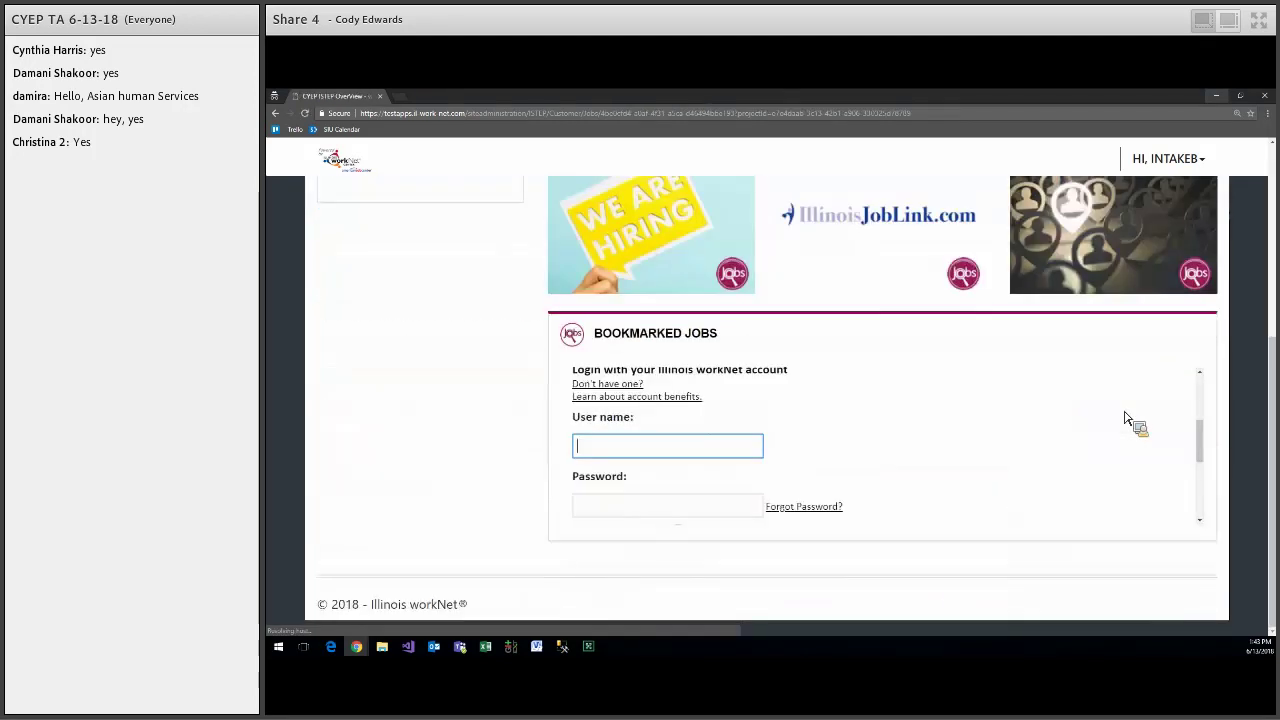
{"action": "scroll", "coordinate": [1127, 418], "scroll_direction": "up", "scroll_amount": 3}
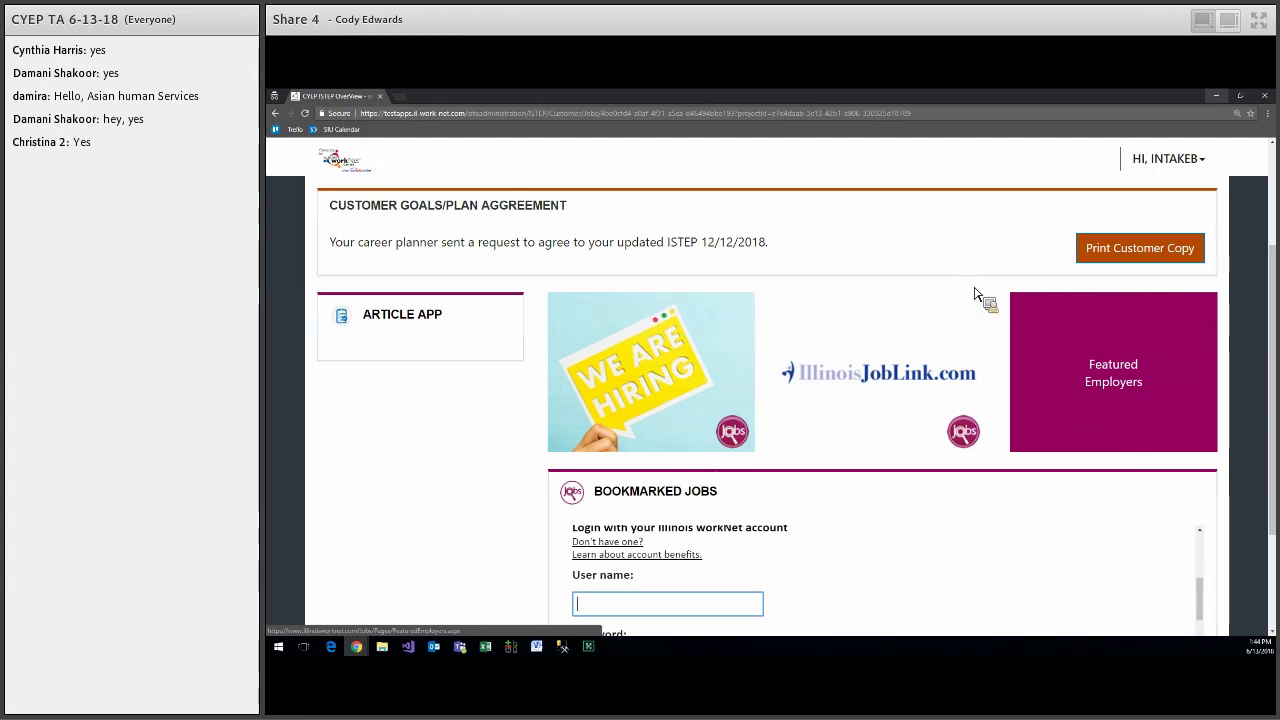
{"action": "scroll", "coordinate": [975, 293], "scroll_direction": "up", "scroll_amount": 1}
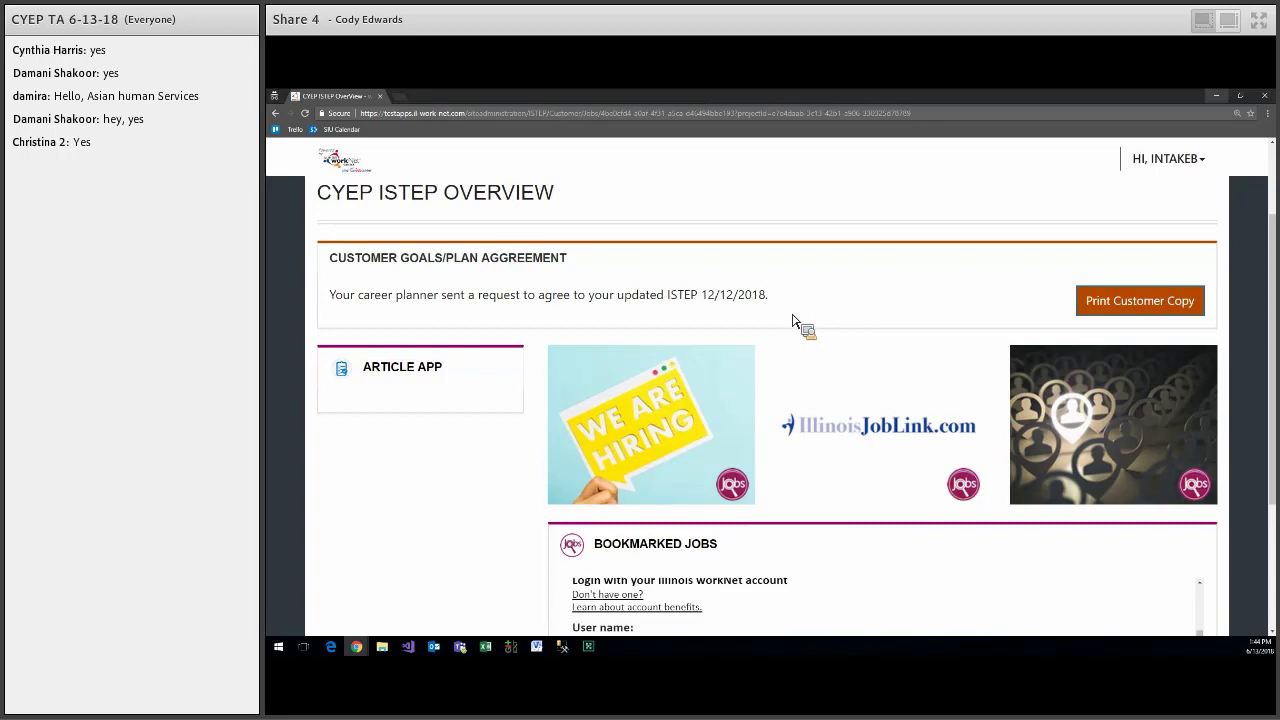
{"action": "scroll", "coordinate": [789, 320], "scroll_direction": "up", "scroll_amount": 1}
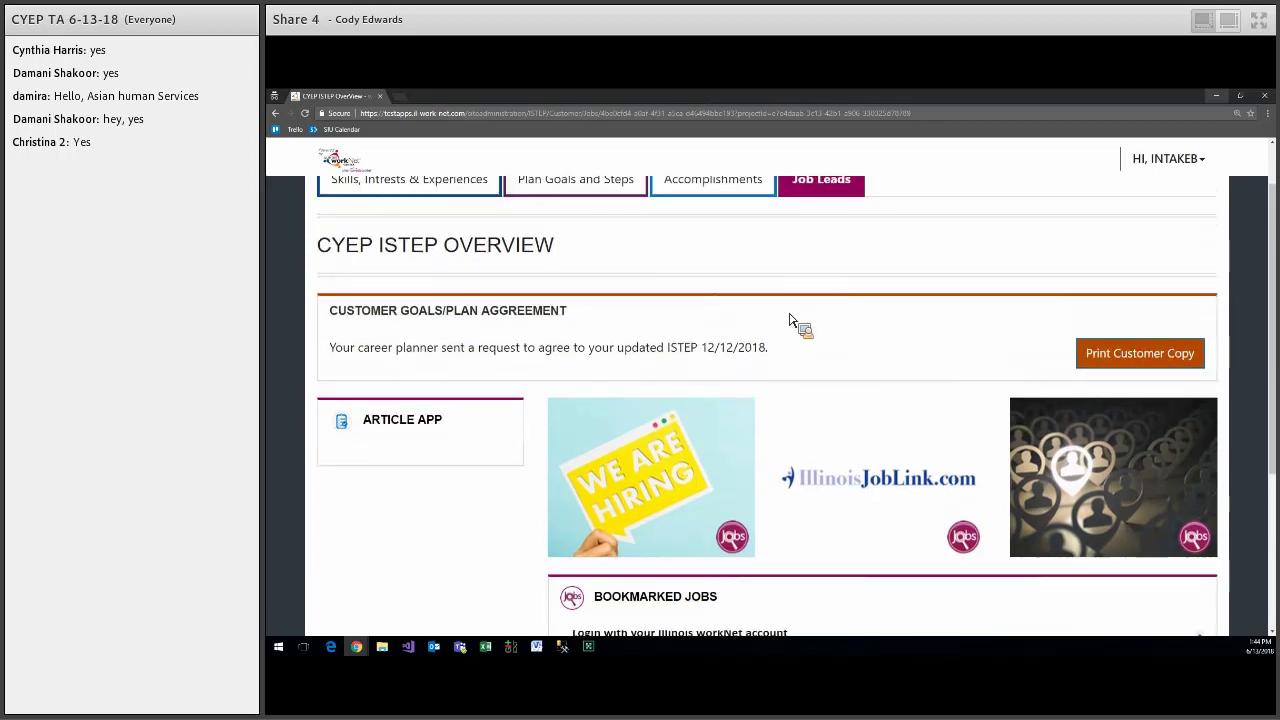
{"action": "scroll", "coordinate": [789, 320], "scroll_direction": "up", "scroll_amount": 1}
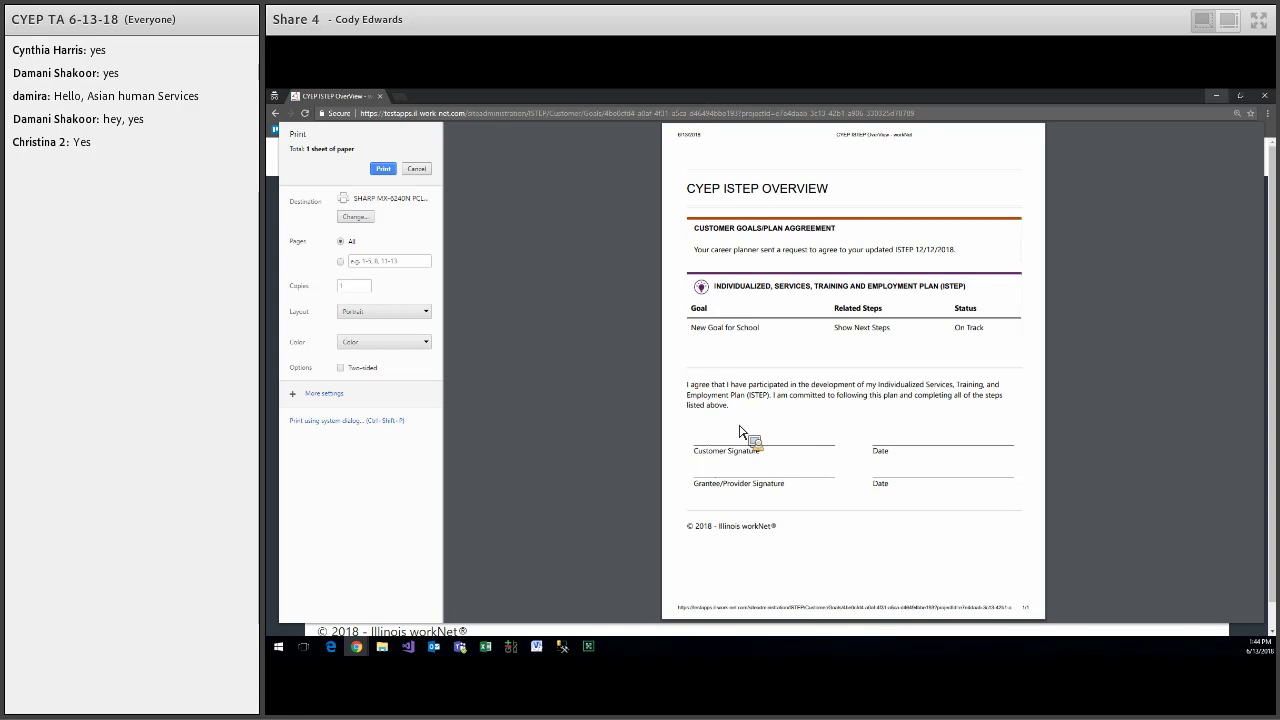
Cancel the Chrome print preview to return to Plan Goals and Steps
{"action": "key", "text": "Escape"}
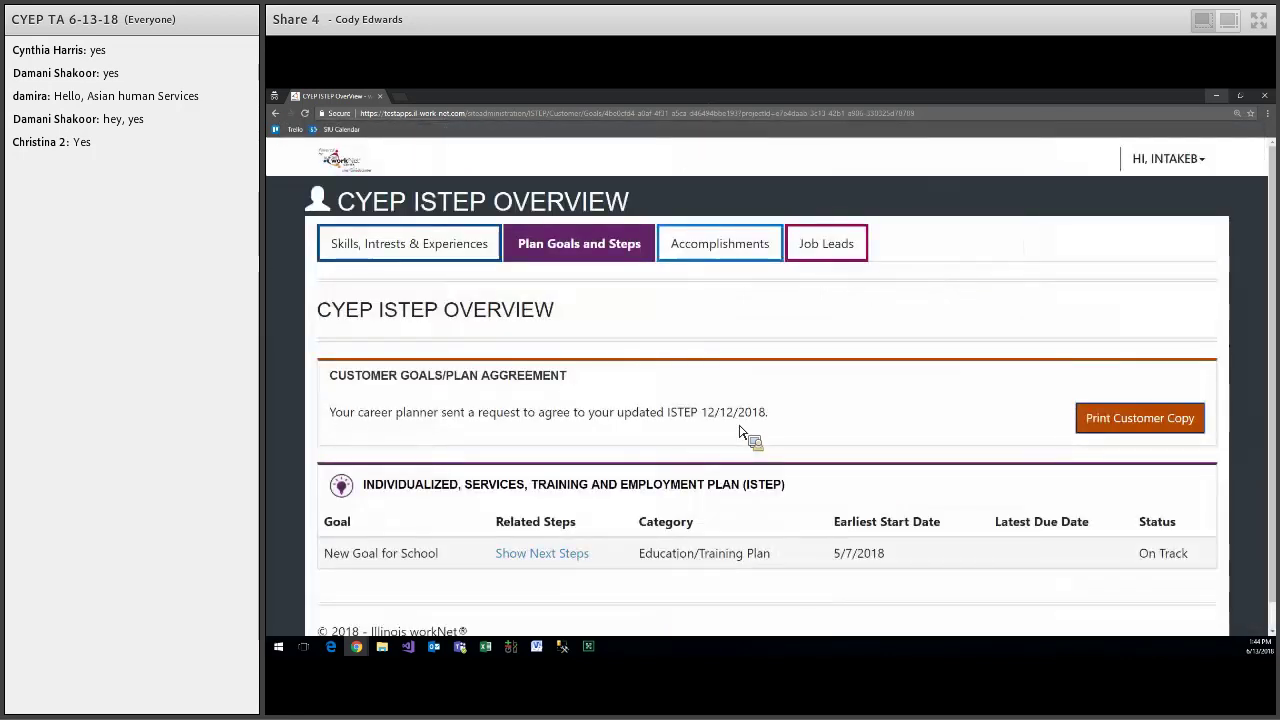